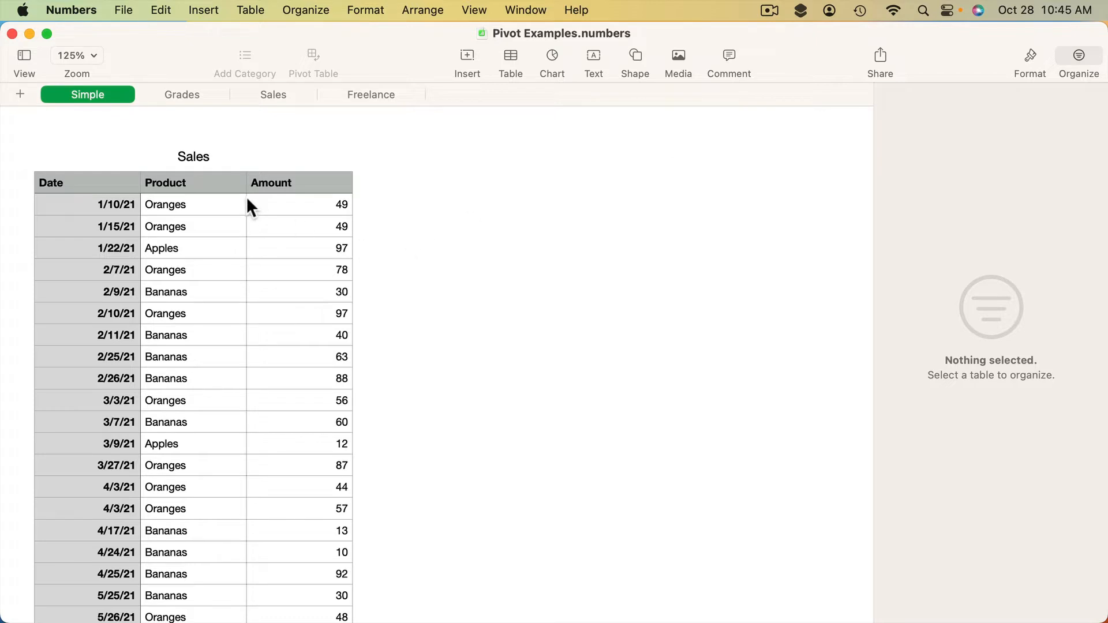
Examine the Date, Product and Amount columns of the Sales table, looking through its rows down to the end of the year
left_click(94, 180)
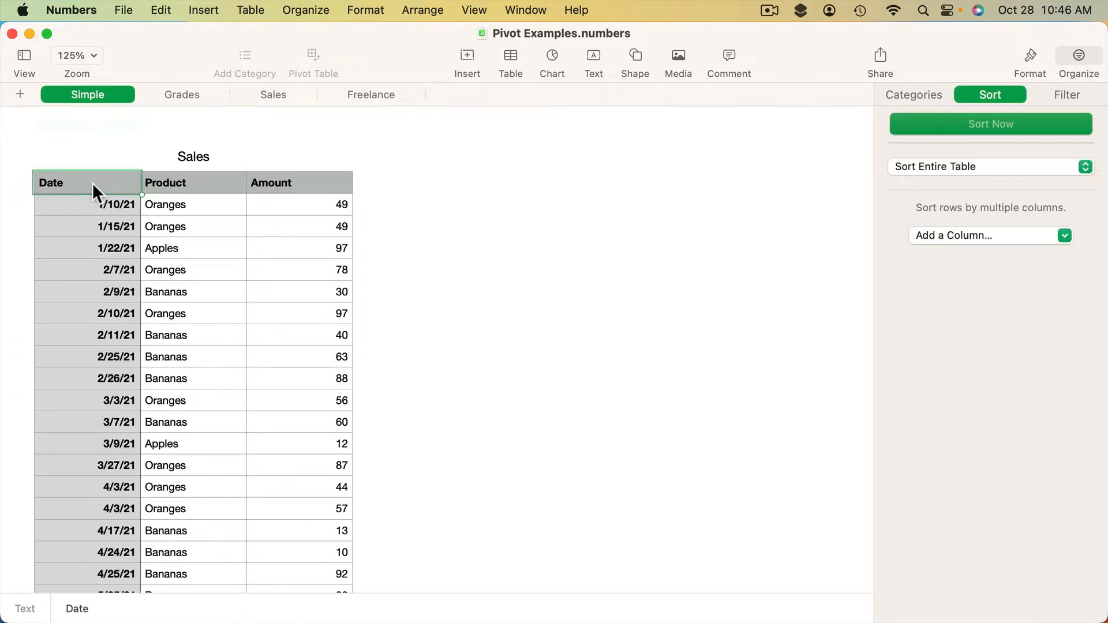
left_click(108, 204)
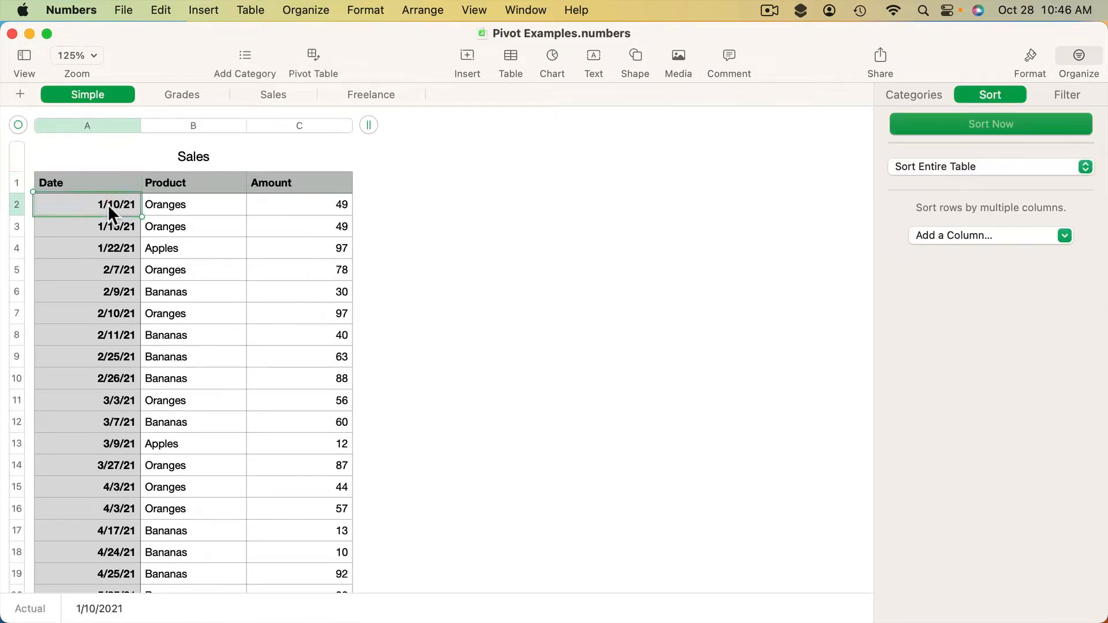
left_click(182, 203)
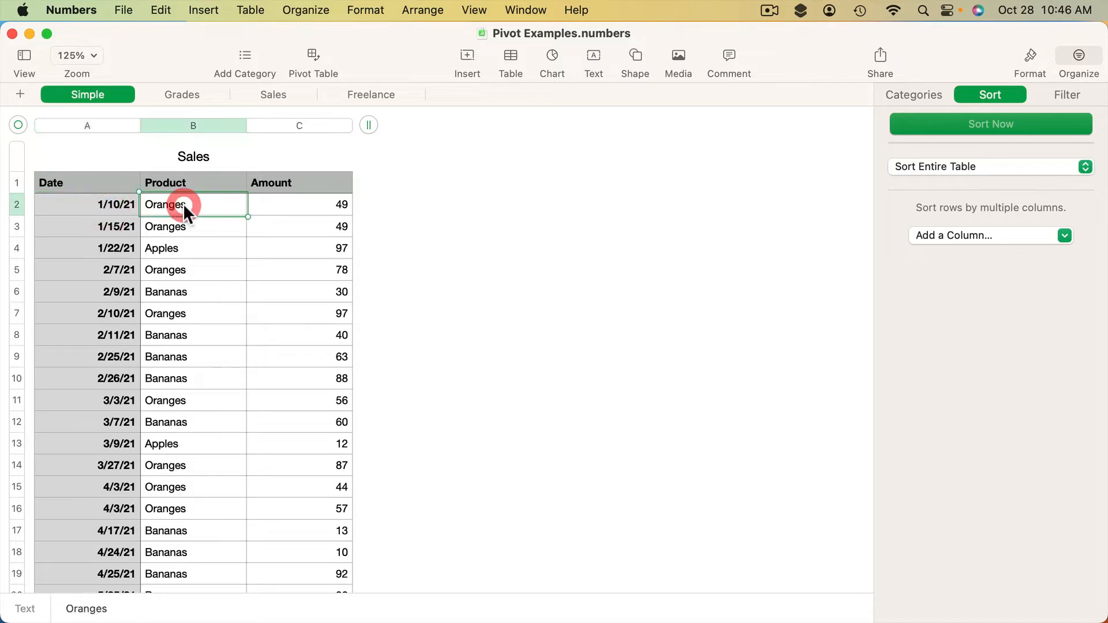
left_click(276, 206)
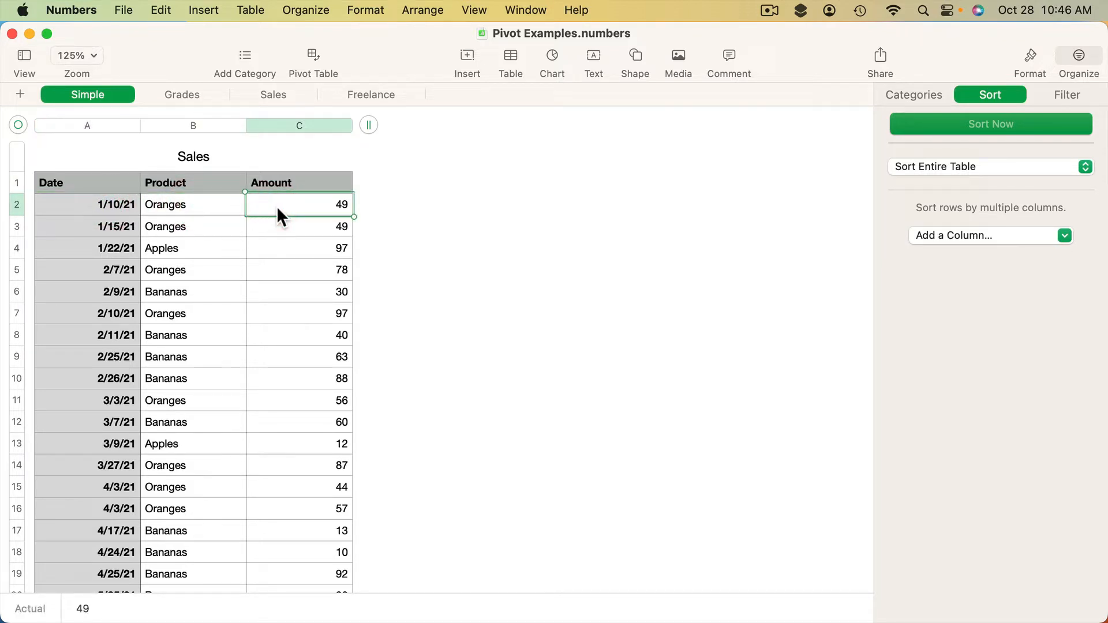
left_click(112, 204)
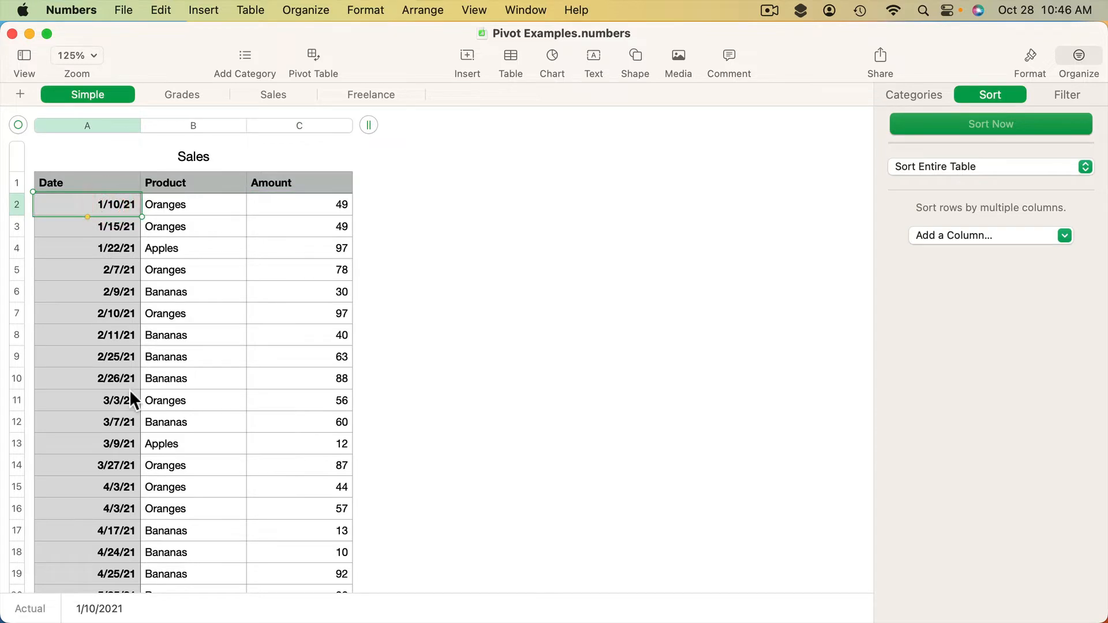
scroll(129, 390, "down", 8)
scroll(129, 389, "down", 9)
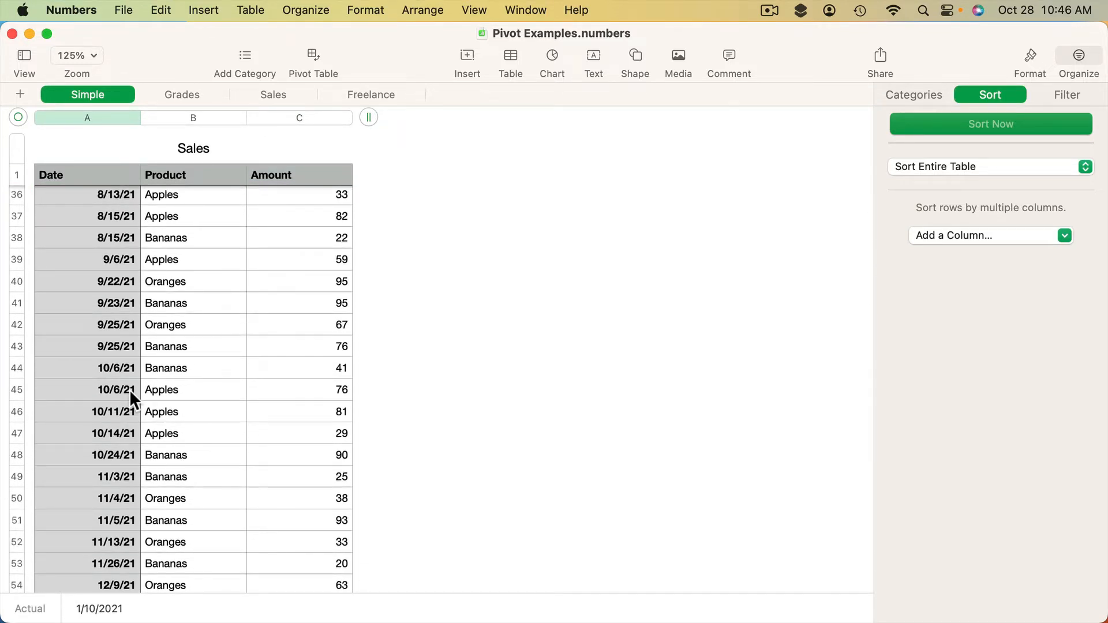
scroll(130, 389, "down", 8)
scroll(129, 389, "up", 20)
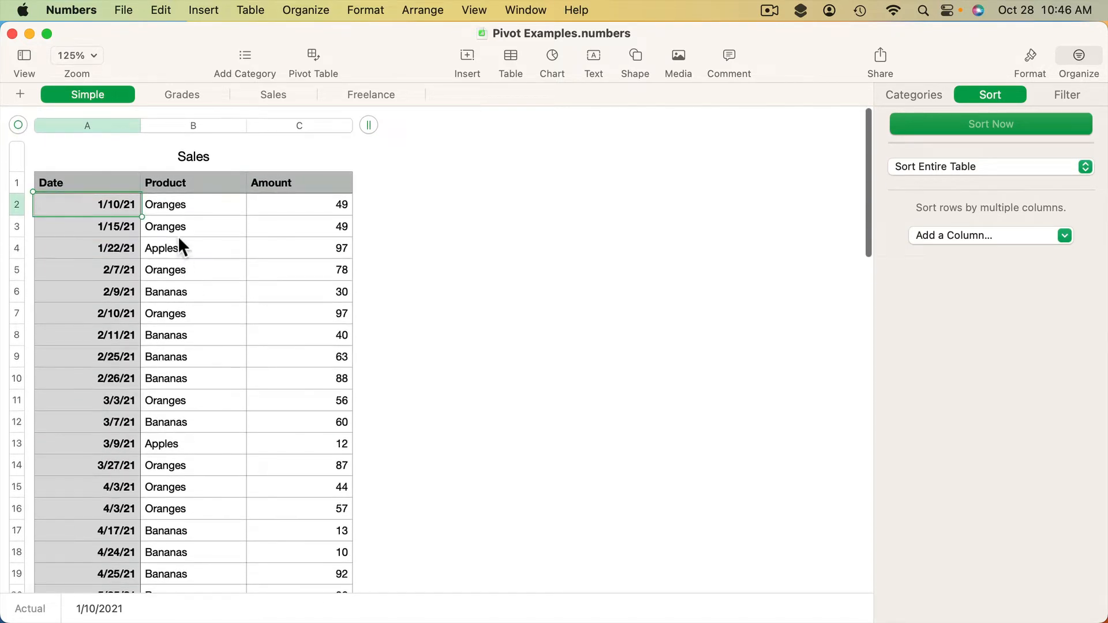
left_click(175, 230)
left_click(323, 225)
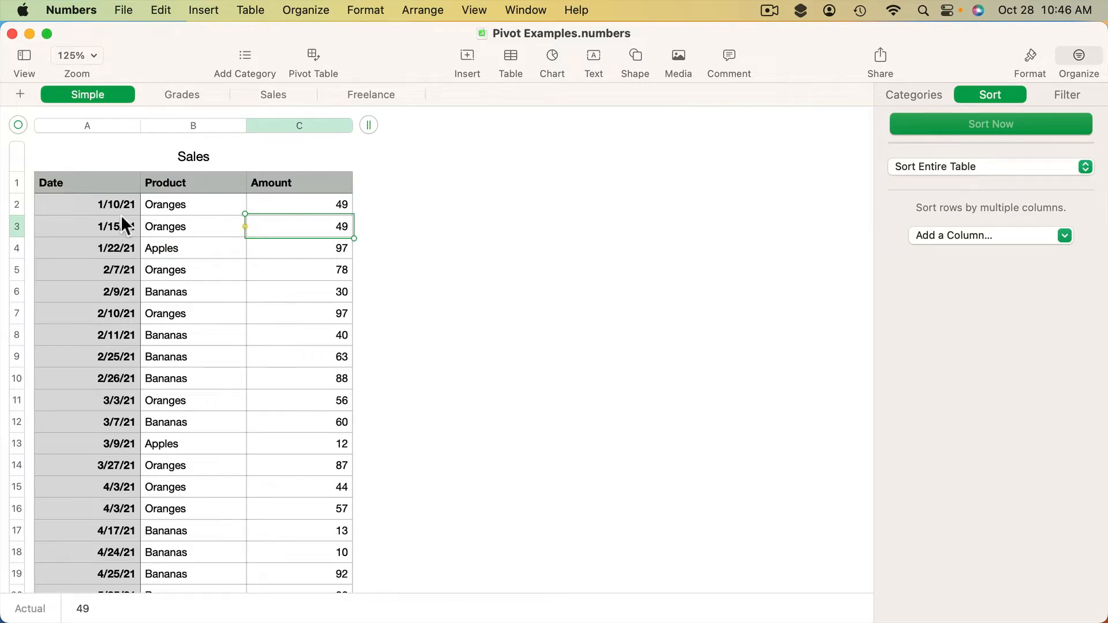
left_click(107, 202)
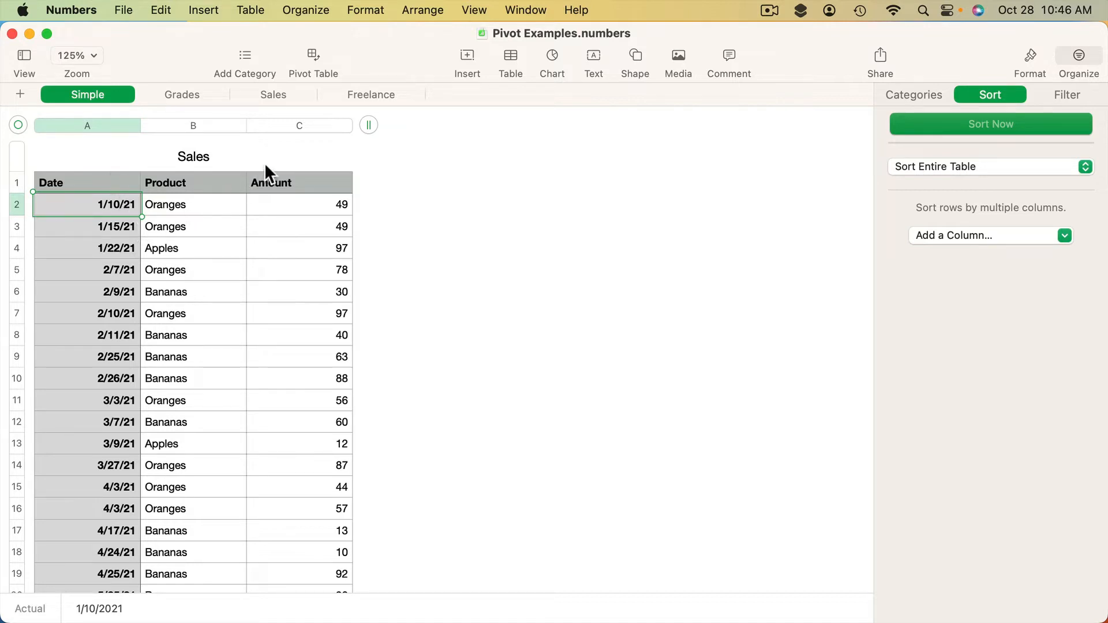
left_click(222, 206)
left_click(263, 229)
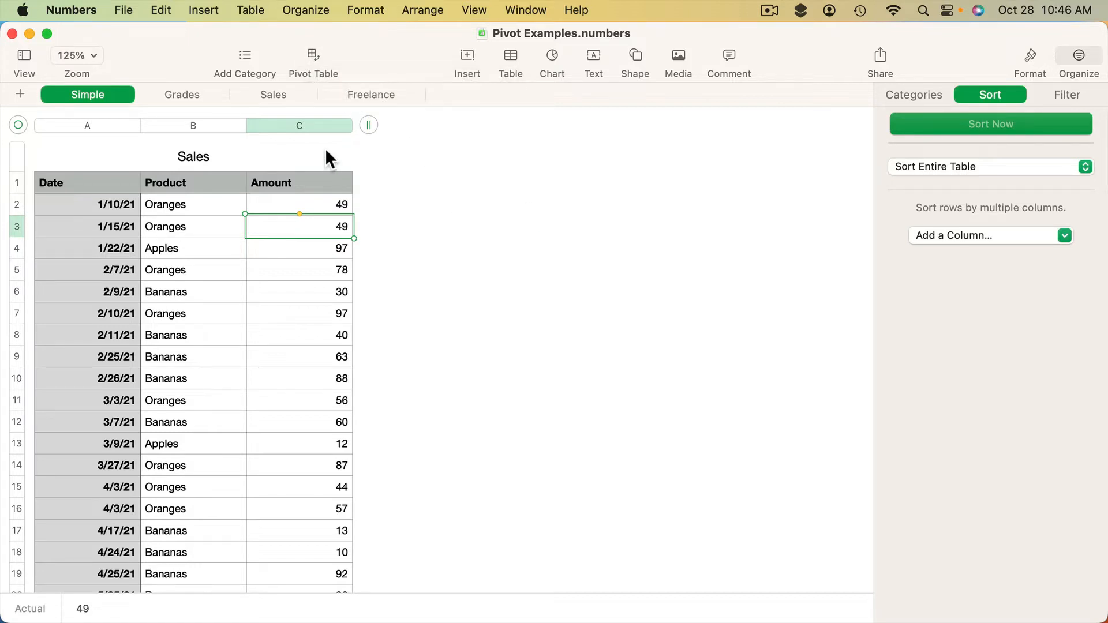
Create a pivot table from the Sales table on the current sheet, with Amount as summed values and Product as rows
left_click(306, 9)
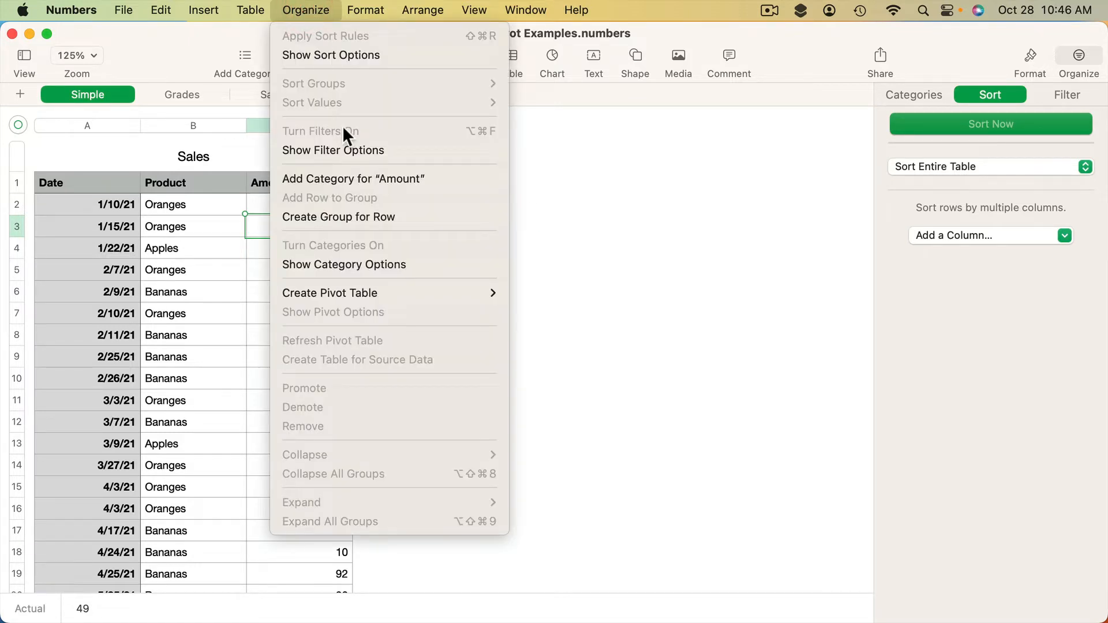
mouse_move(364, 291)
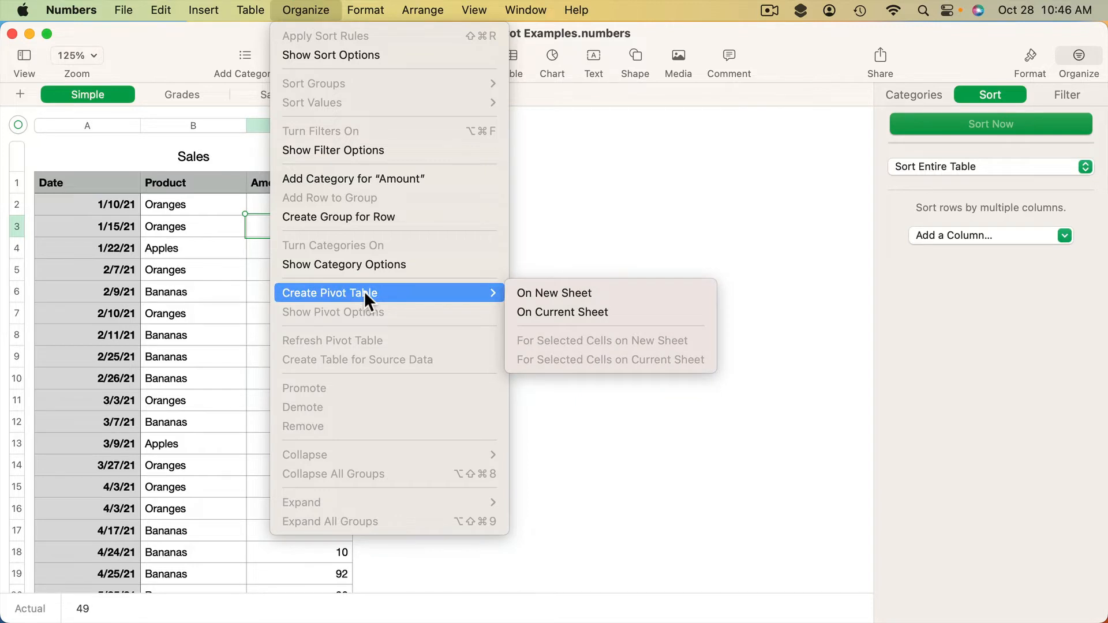
left_click(558, 311)
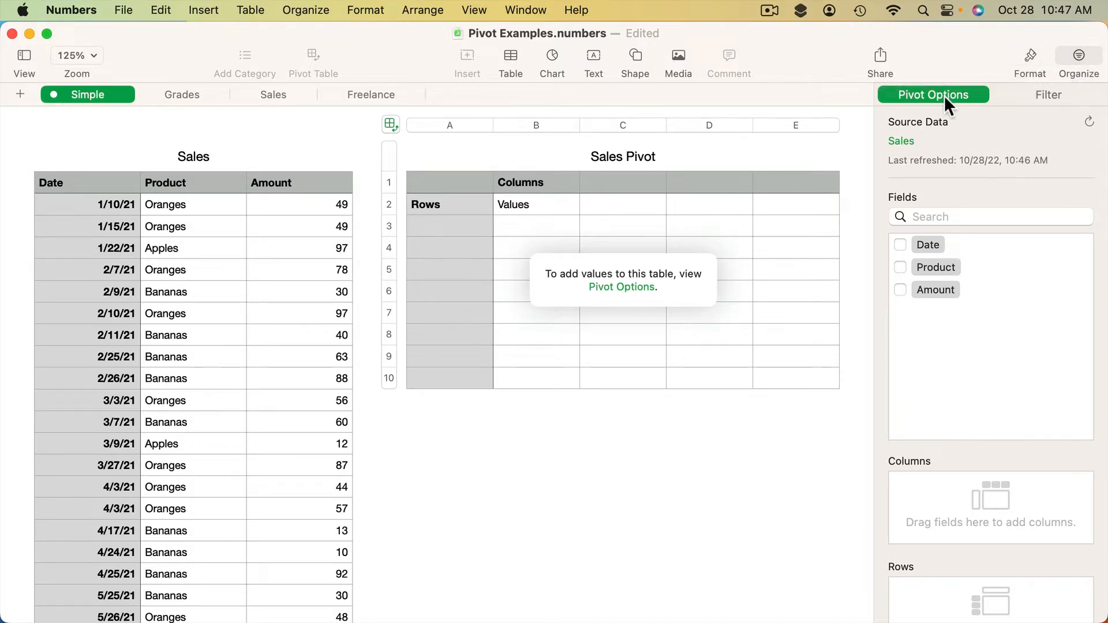
left_click(901, 289)
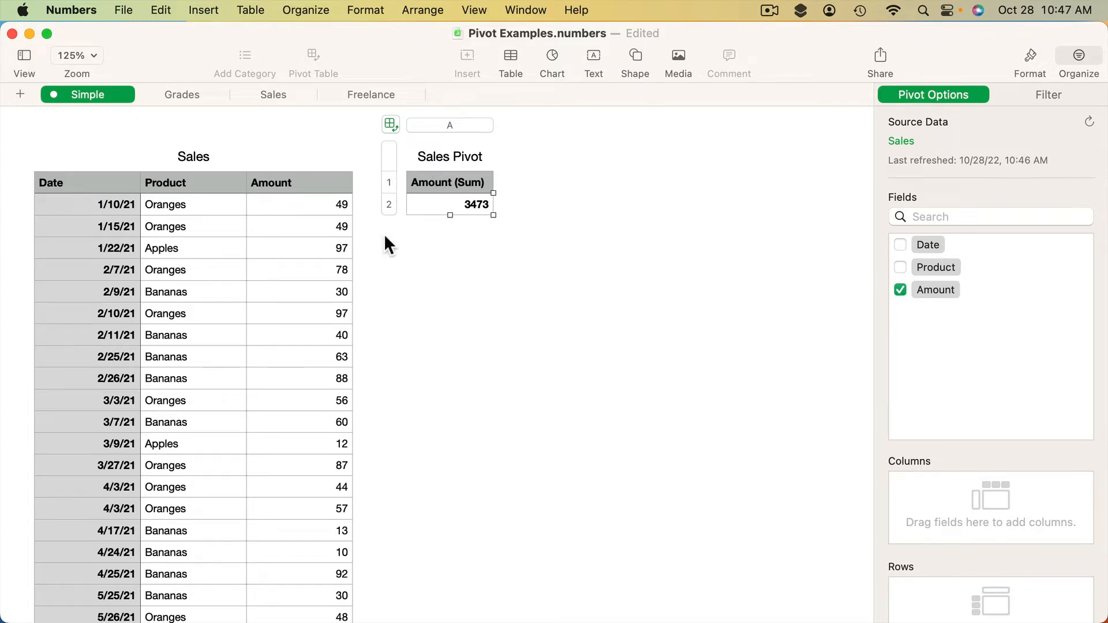
left_click(900, 268)
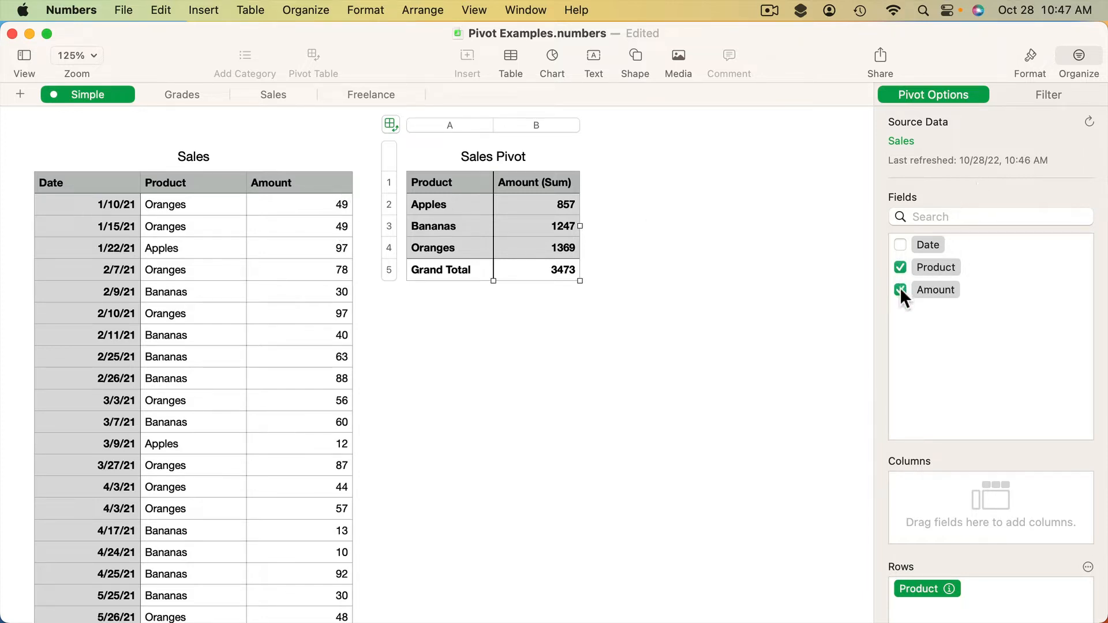
Try summarizing the pivot table's Amount values by Average and by Count (All)
scroll(893, 452, "down", 5)
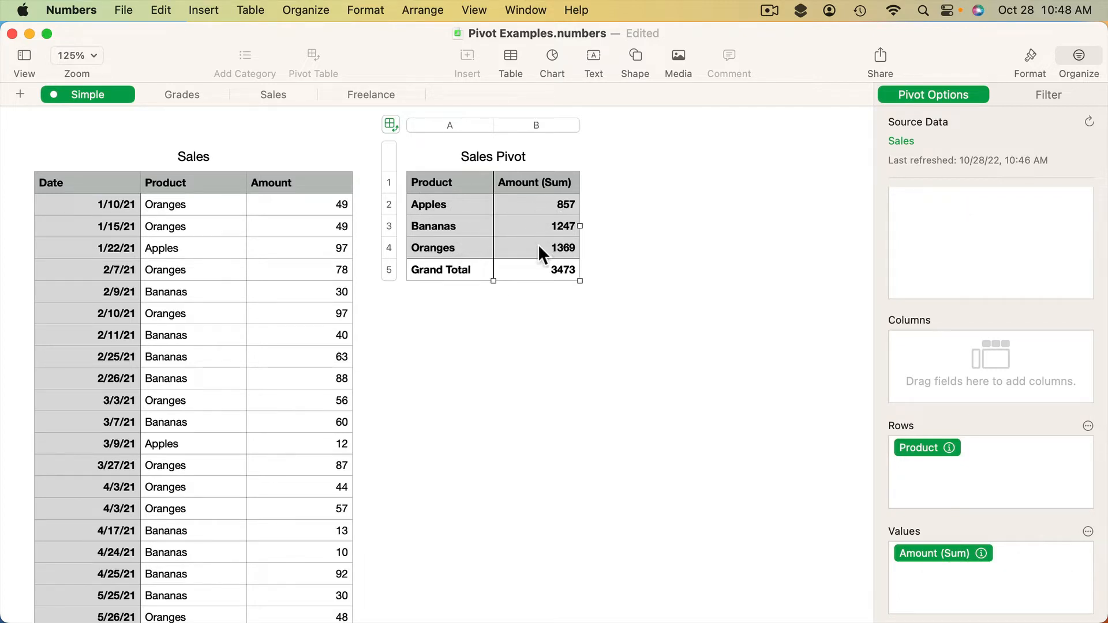
left_click(982, 551)
left_click(921, 453)
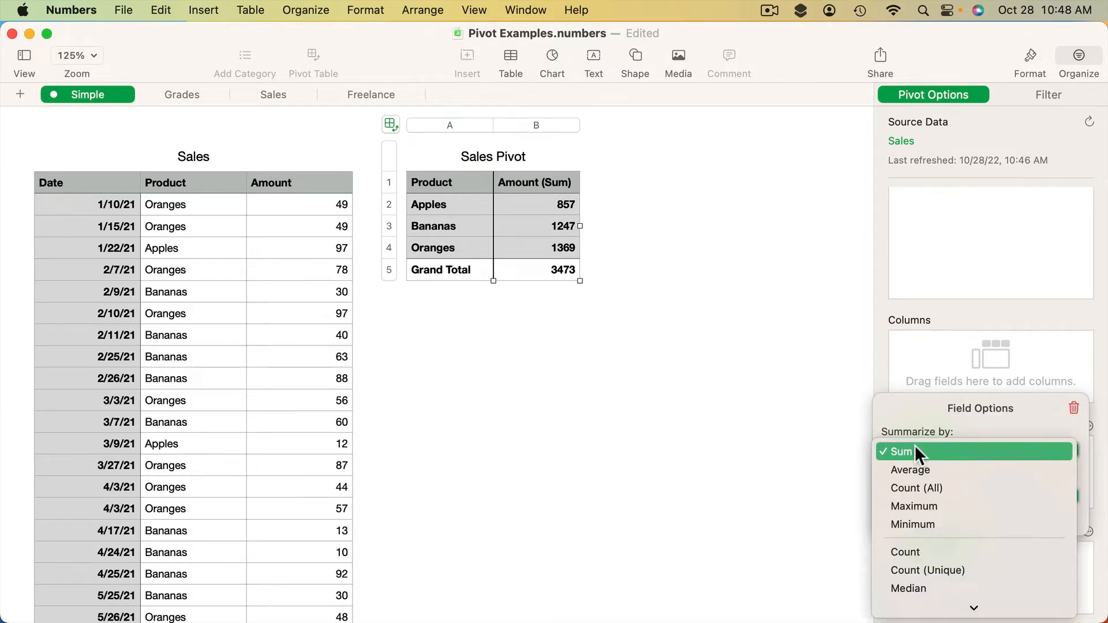
left_click(917, 469)
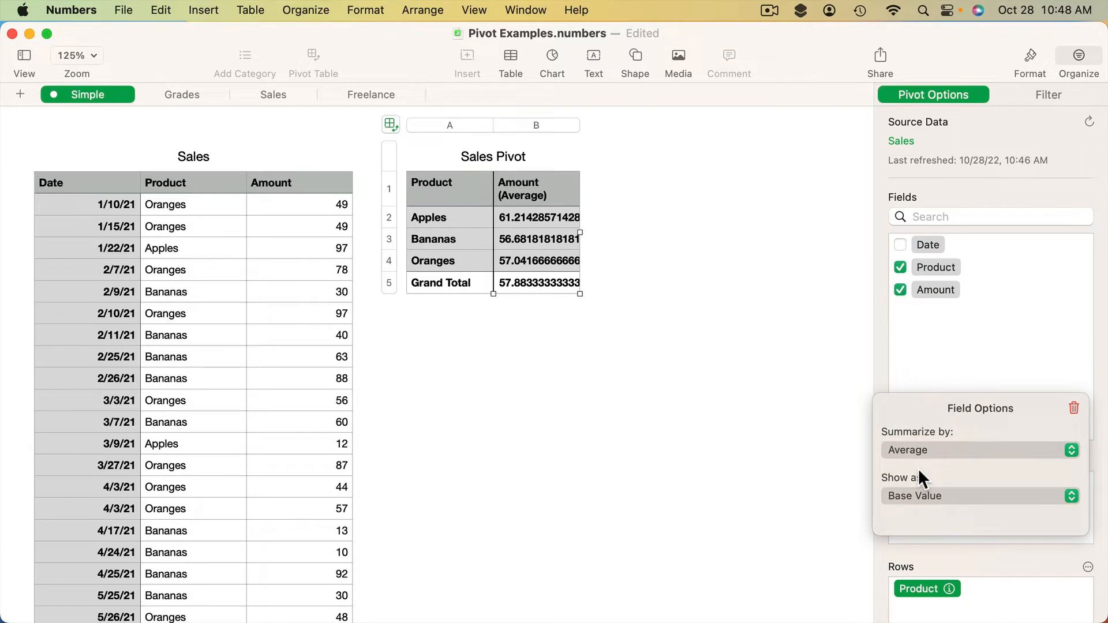
left_click(921, 452)
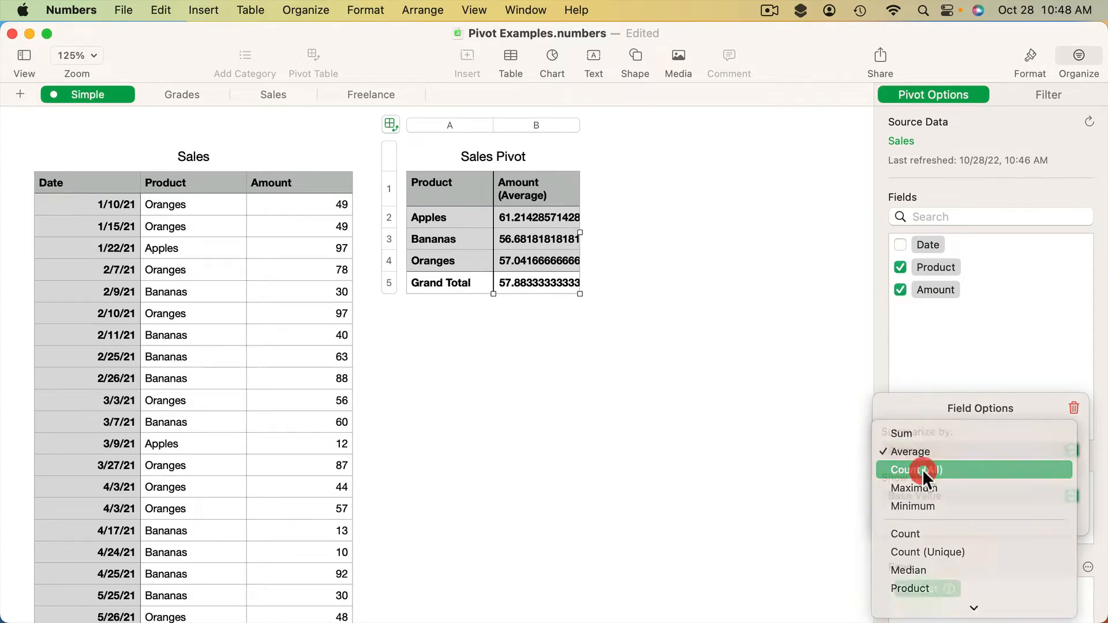
left_click(923, 469)
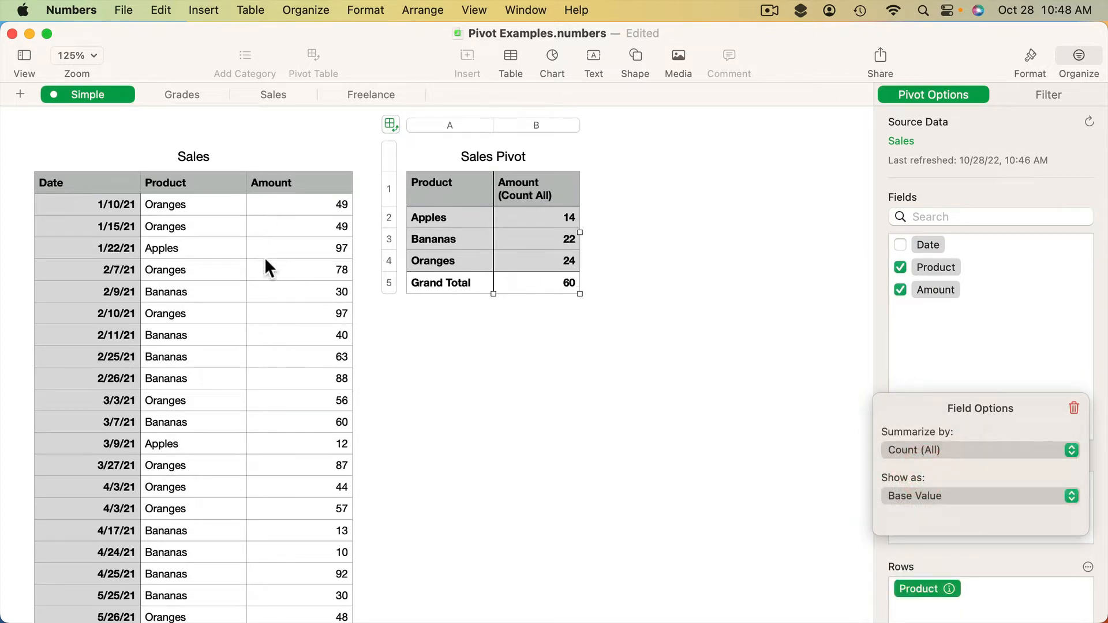
left_click(943, 450)
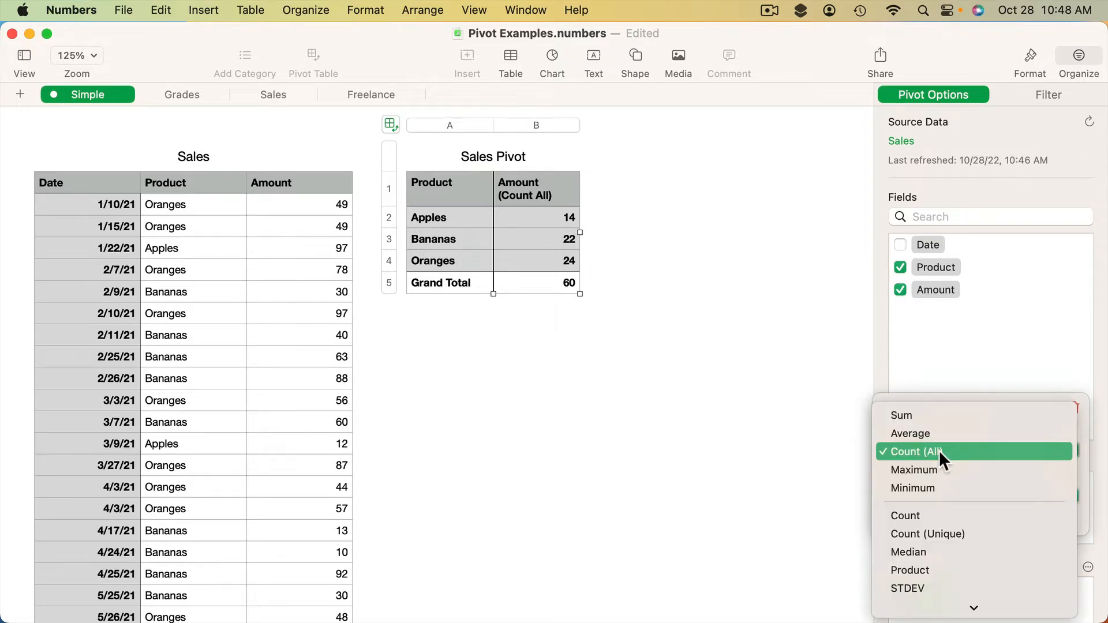
left_click(791, 440)
Show the pivot table's Amount values as % of Grand Total and summarize them by Sum
left_click(923, 494)
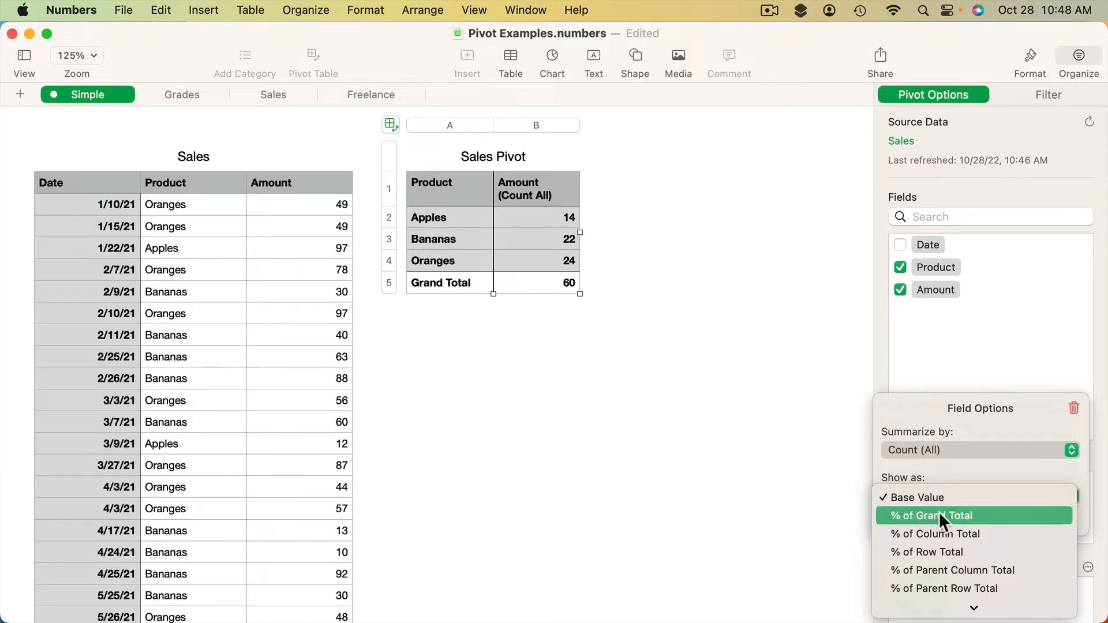
left_click(938, 516)
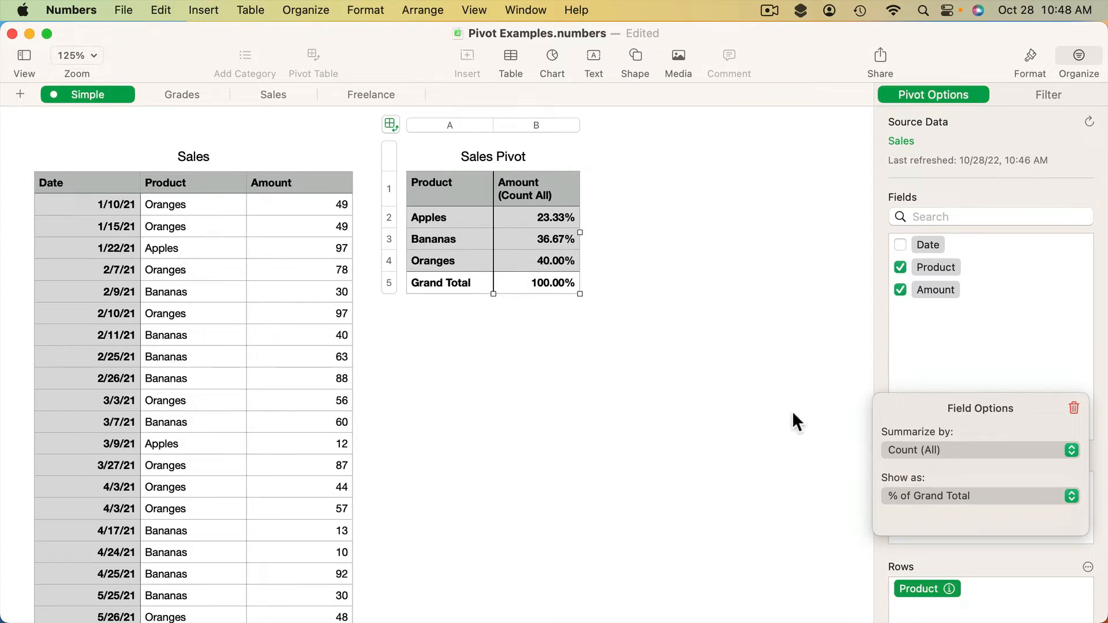
left_click(937, 448)
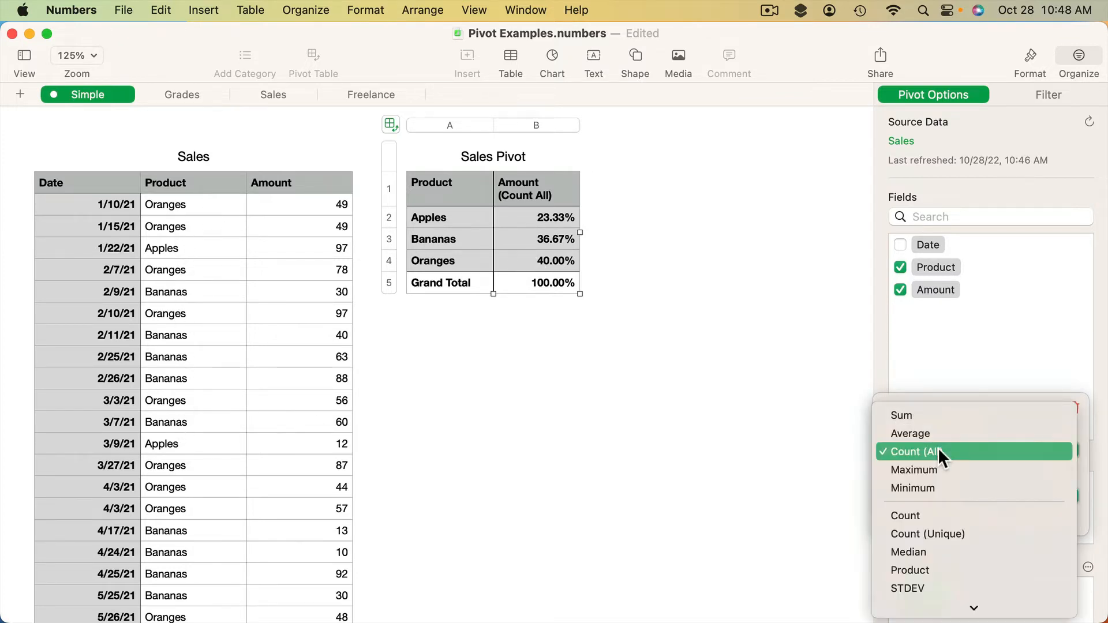
left_click(934, 416)
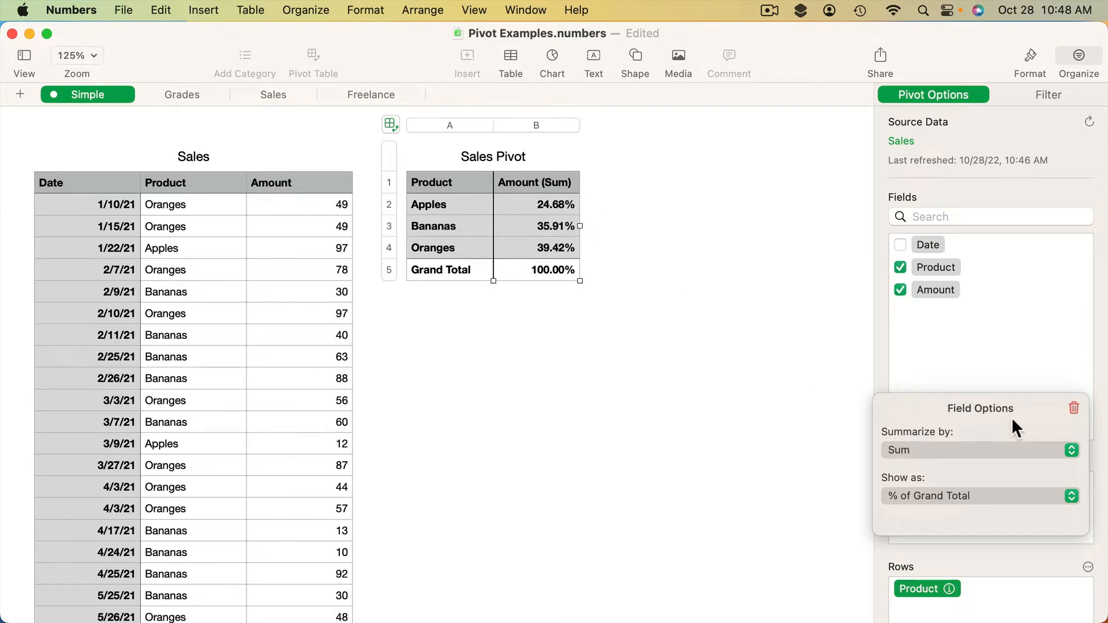
Show the summed Amount field as Base Value and close its field options
left_click(962, 502)
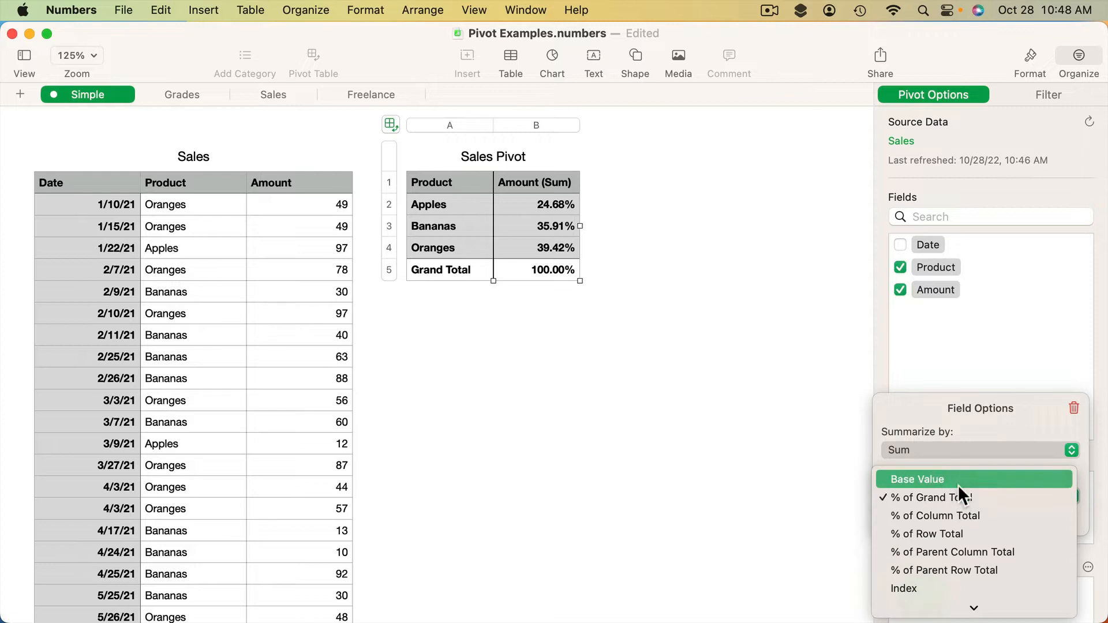
left_click(958, 480)
left_click(875, 372)
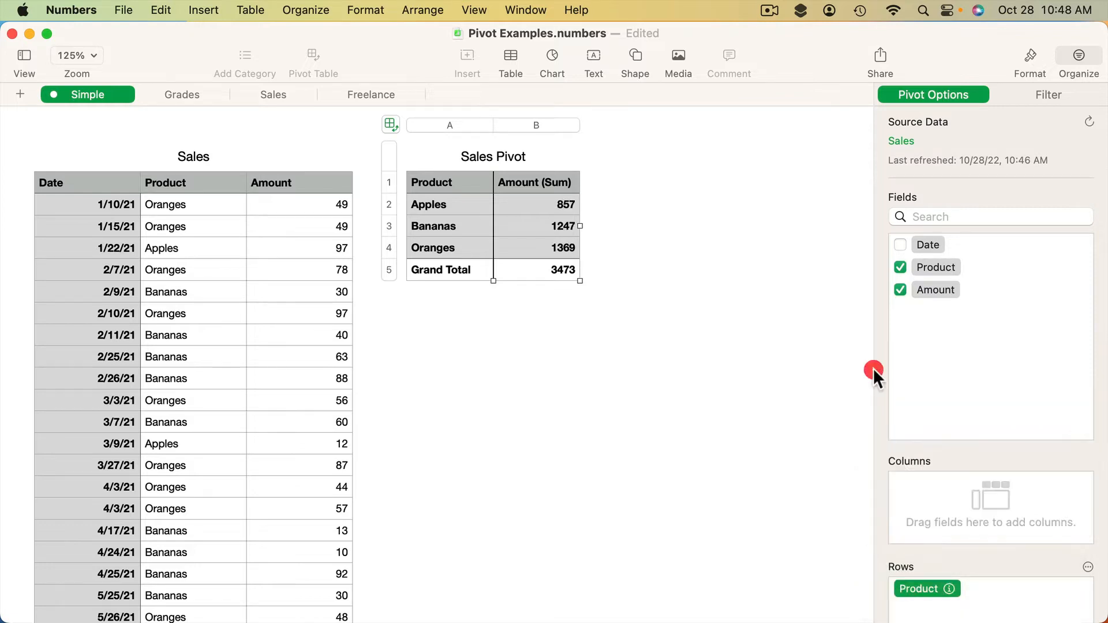
Add the Date field to the pivot table as year-month columns
scroll(932, 498, "down", 3)
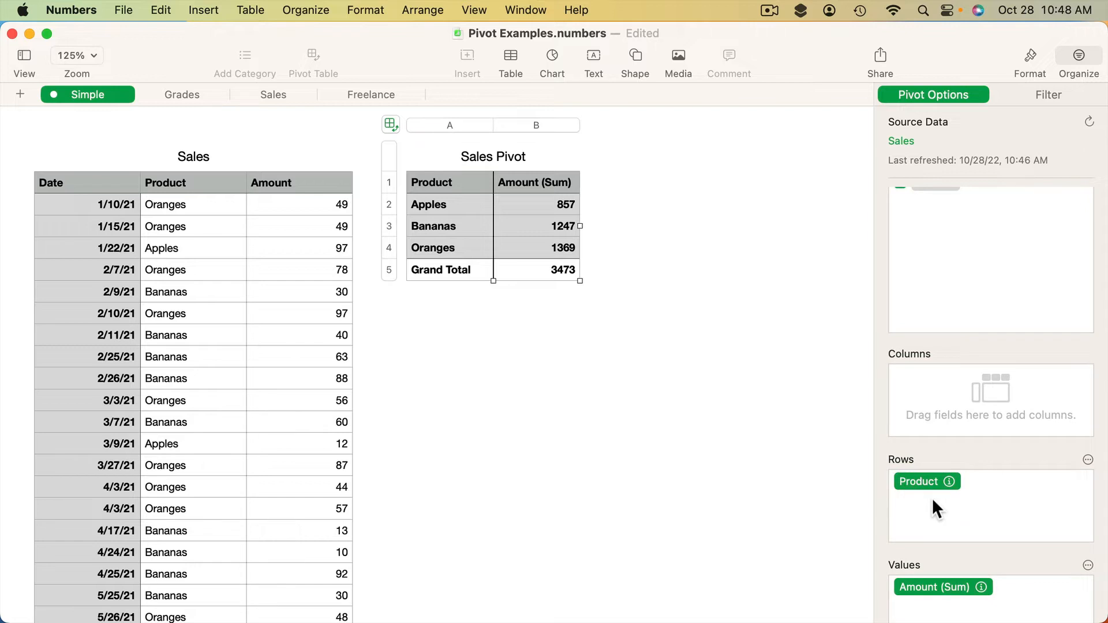
scroll(955, 422, "up", 3)
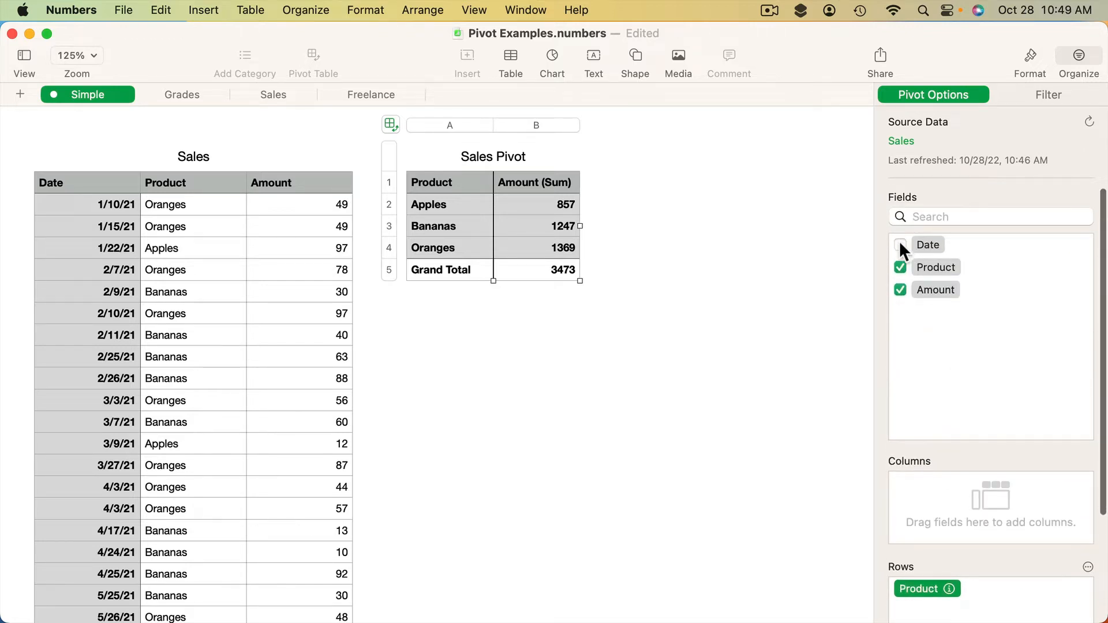
left_click(899, 244)
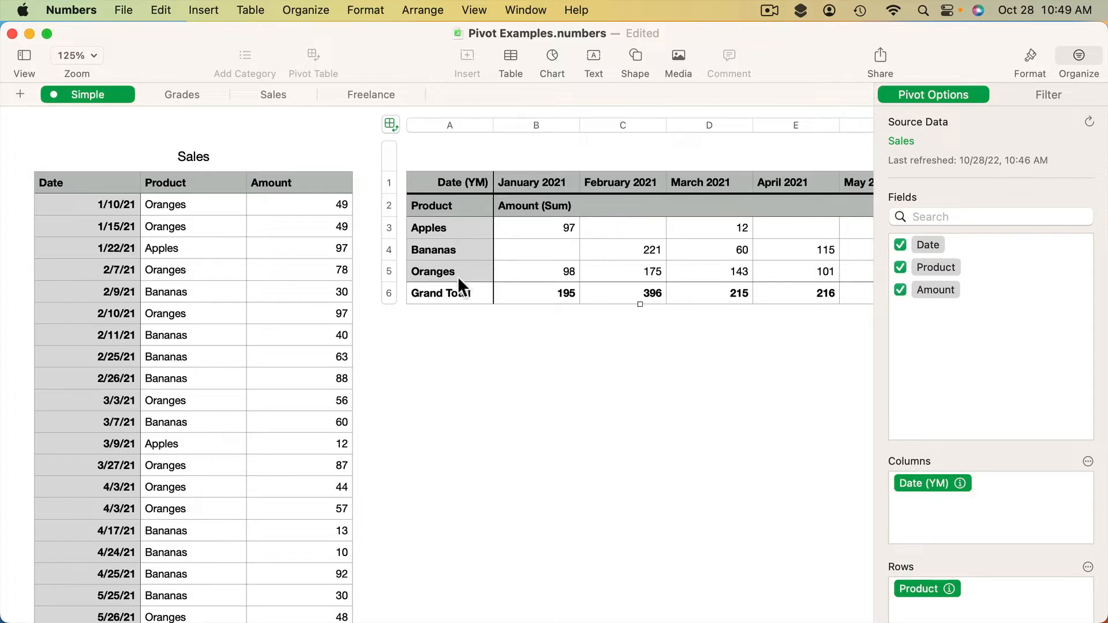
Swap the pivot table's layout by moving Product to the columns and Date (YM) to the rows
scroll(948, 512, "down", 3)
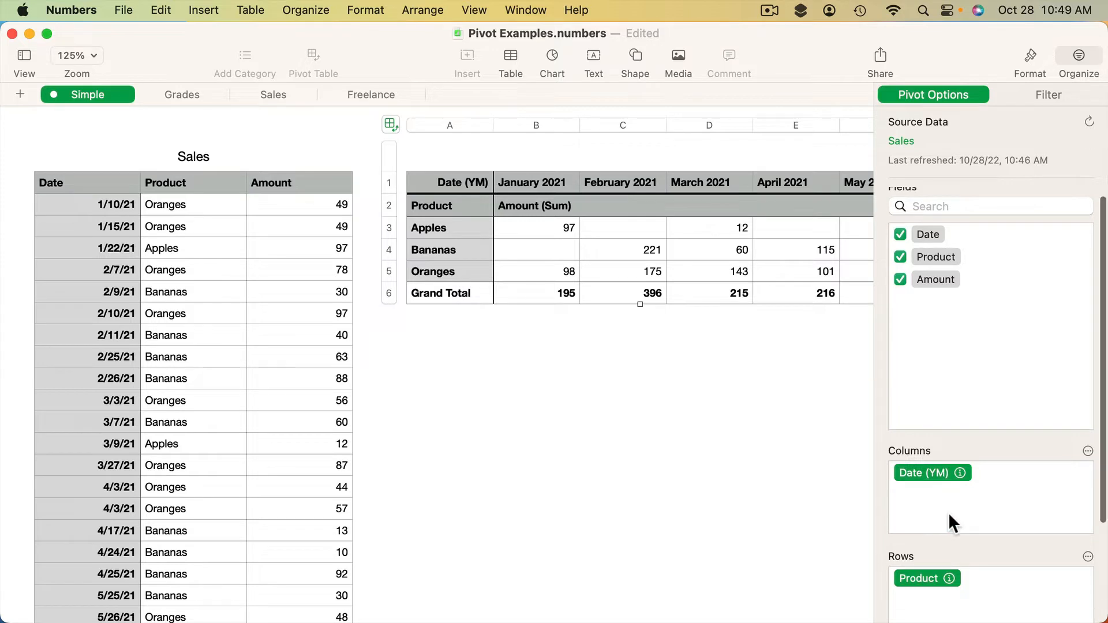
left_click_drag(923, 486, 929, 408)
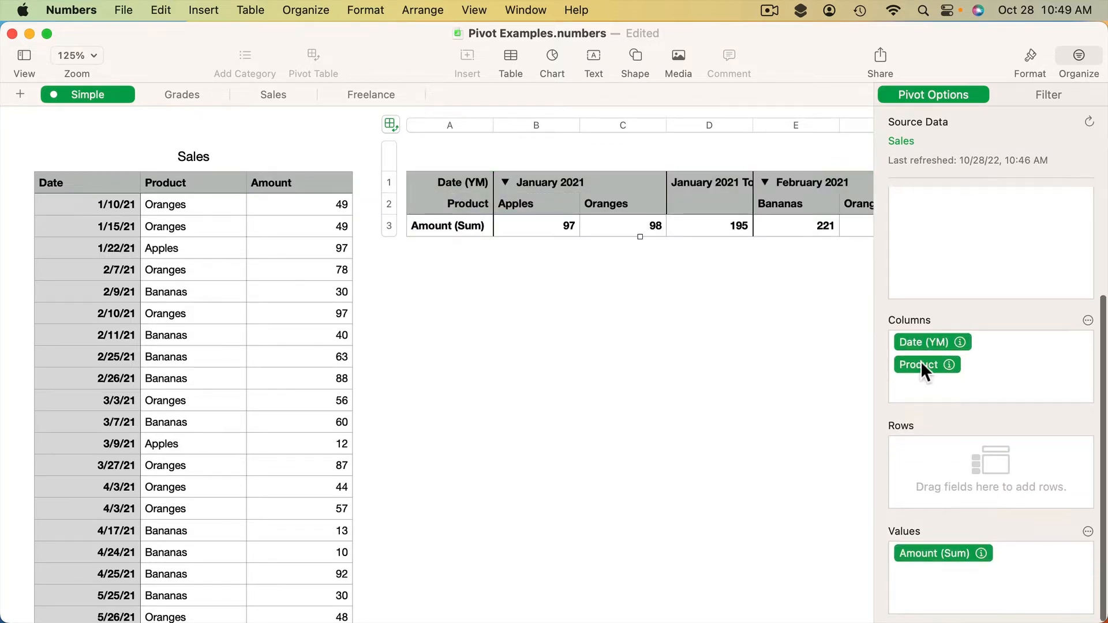
left_click_drag(919, 342, 936, 467)
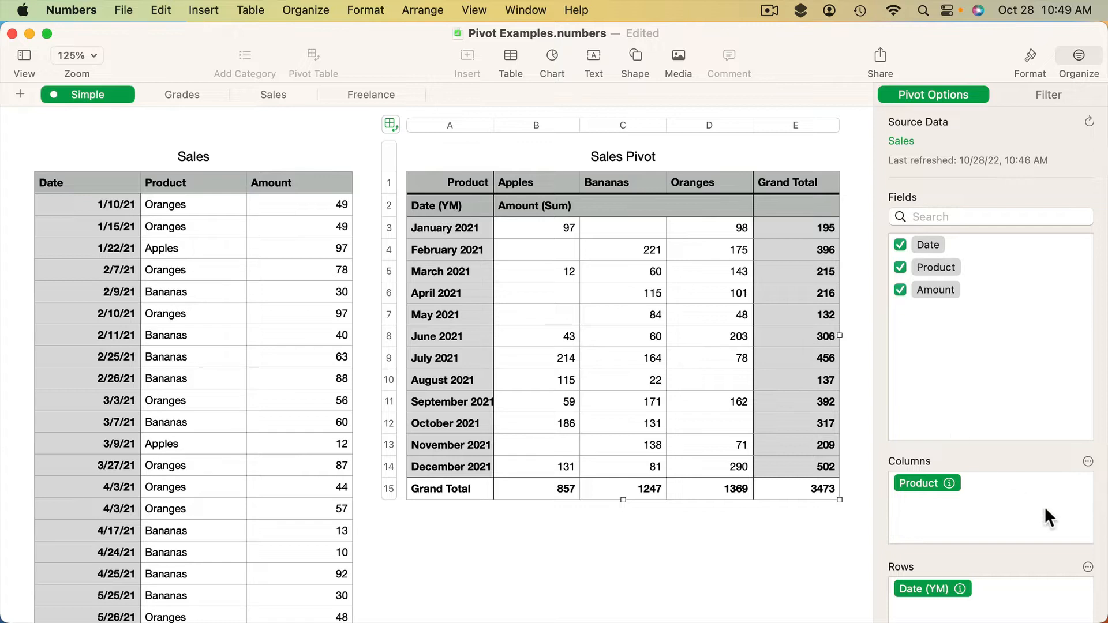
Review the date grouping choices for the Date (YM) row field and close its field options without changing the grouping
scroll(1045, 507, "down", 3)
left_click(961, 447)
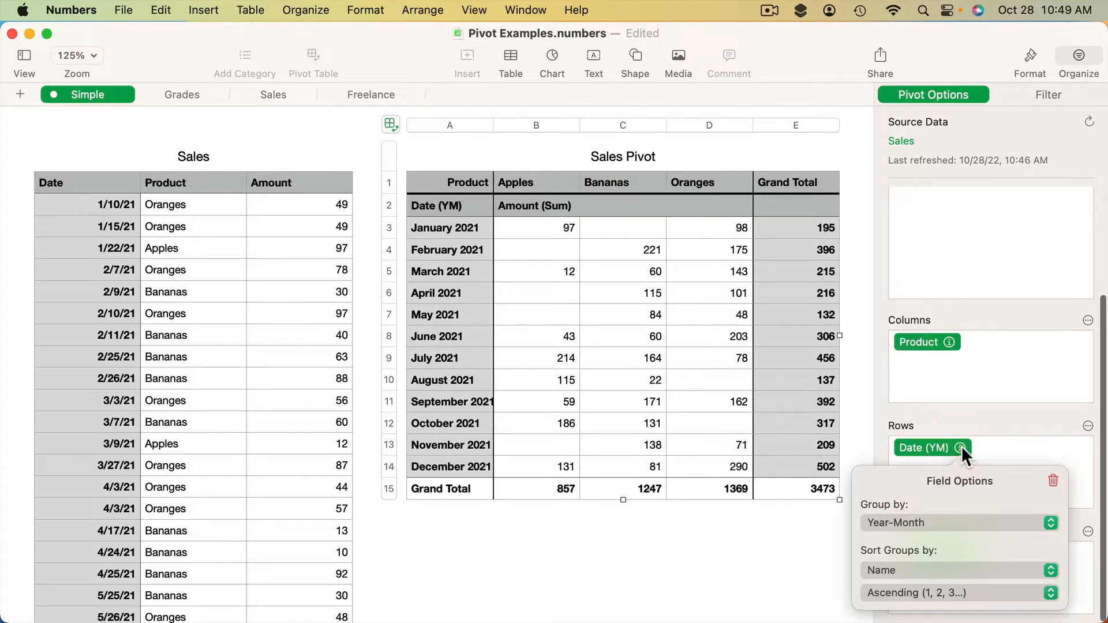
left_click(920, 520)
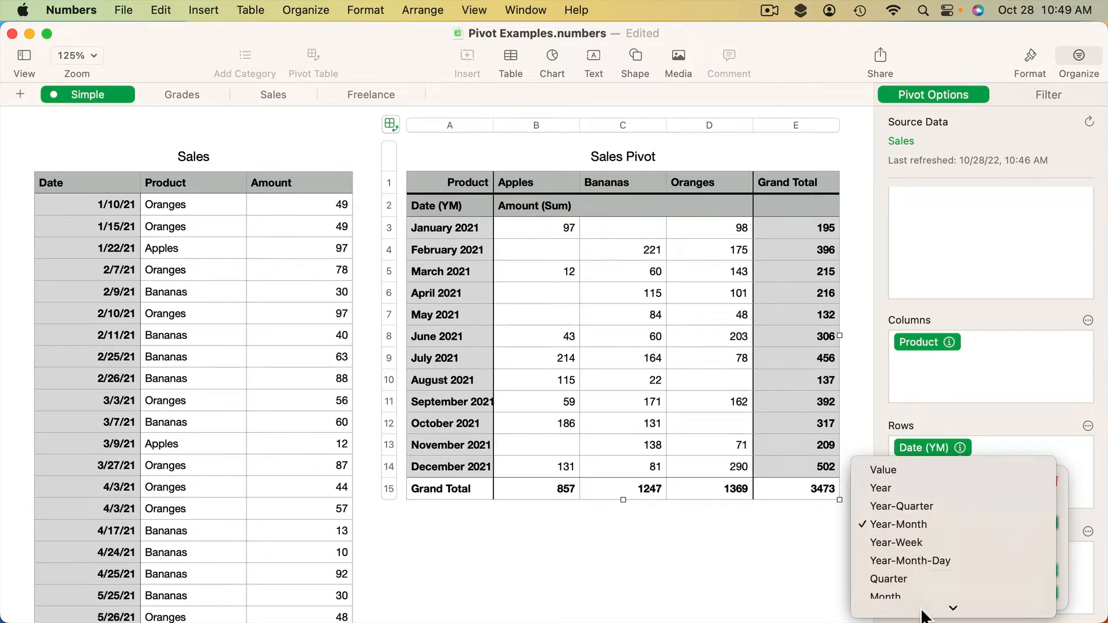
scroll(922, 583, "down", 1)
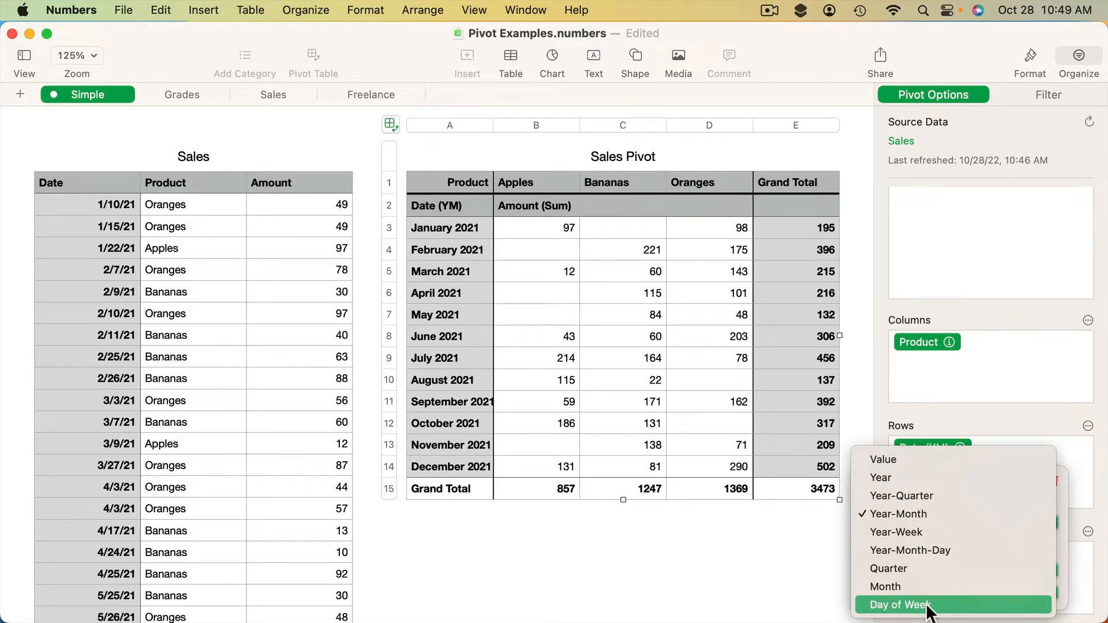
left_click(871, 386)
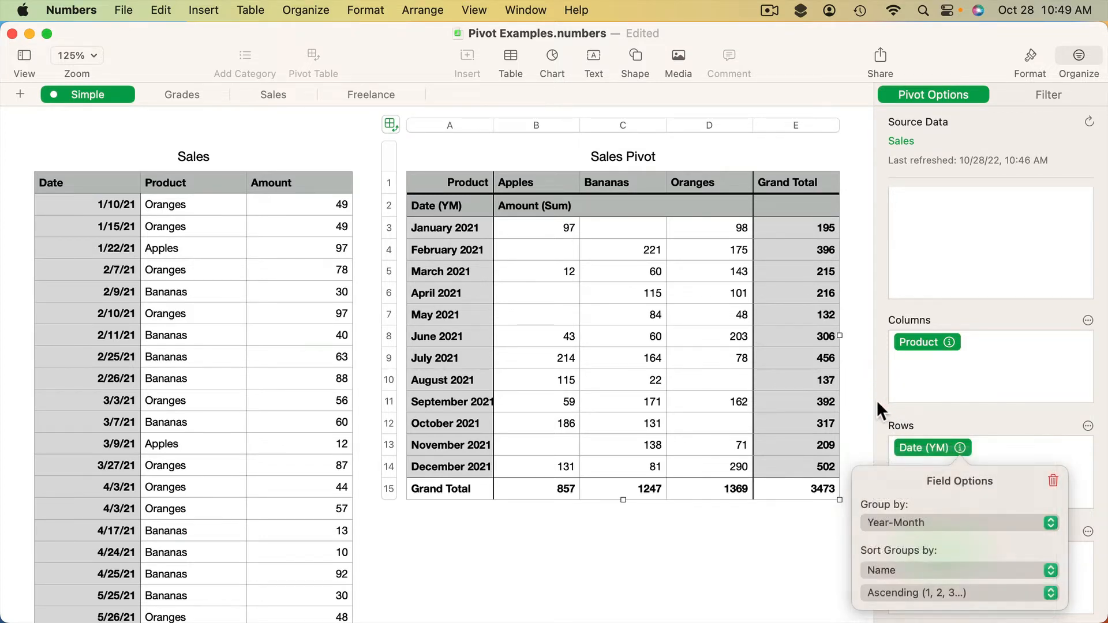
left_click(877, 400)
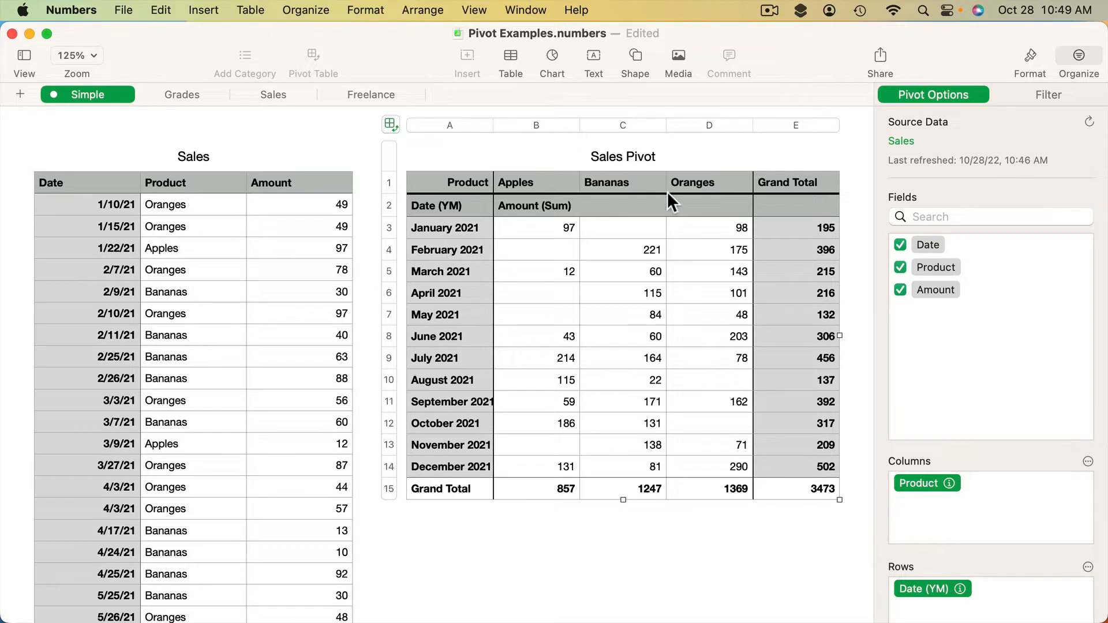
Inspect individual monthly product sums in the Sales Pivot table, plus the grand totals by month and by product
left_click(650, 249)
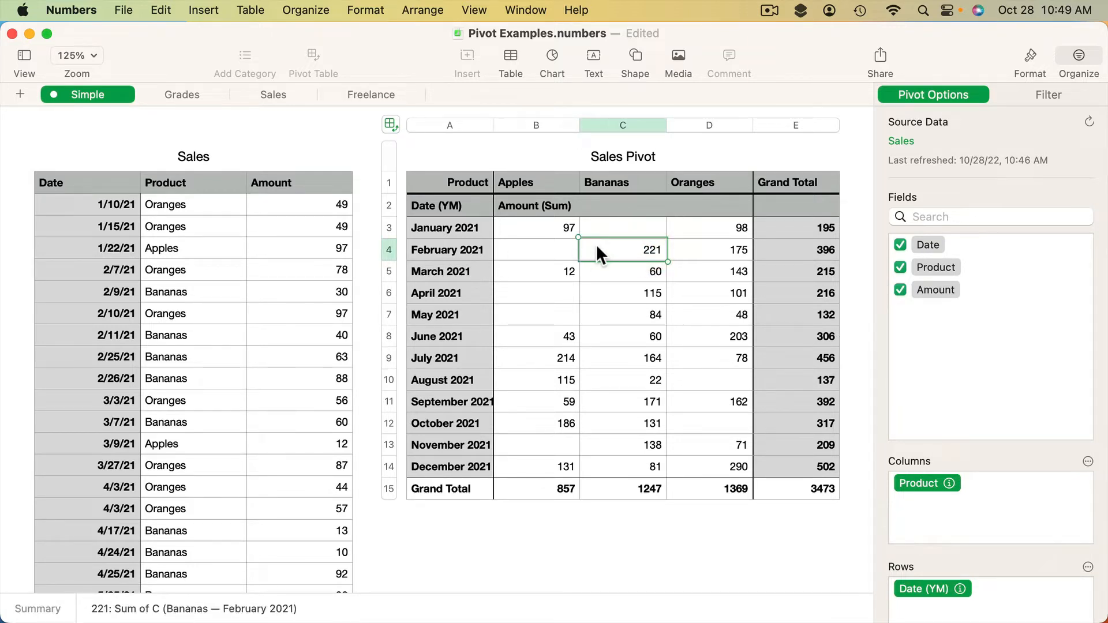
left_click(723, 465)
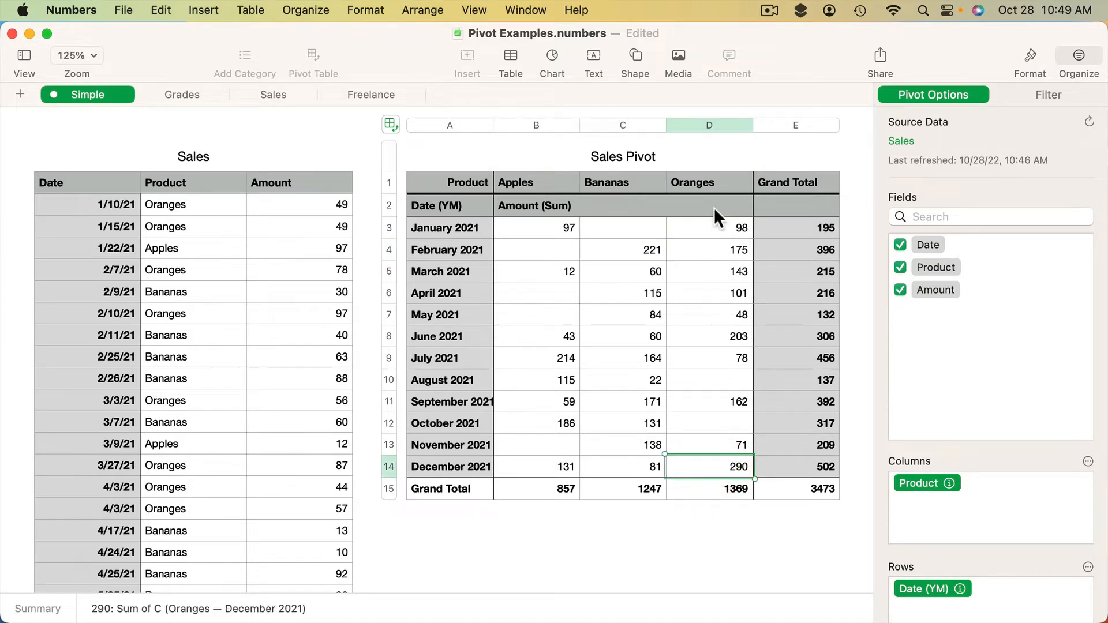
left_click(729, 338)
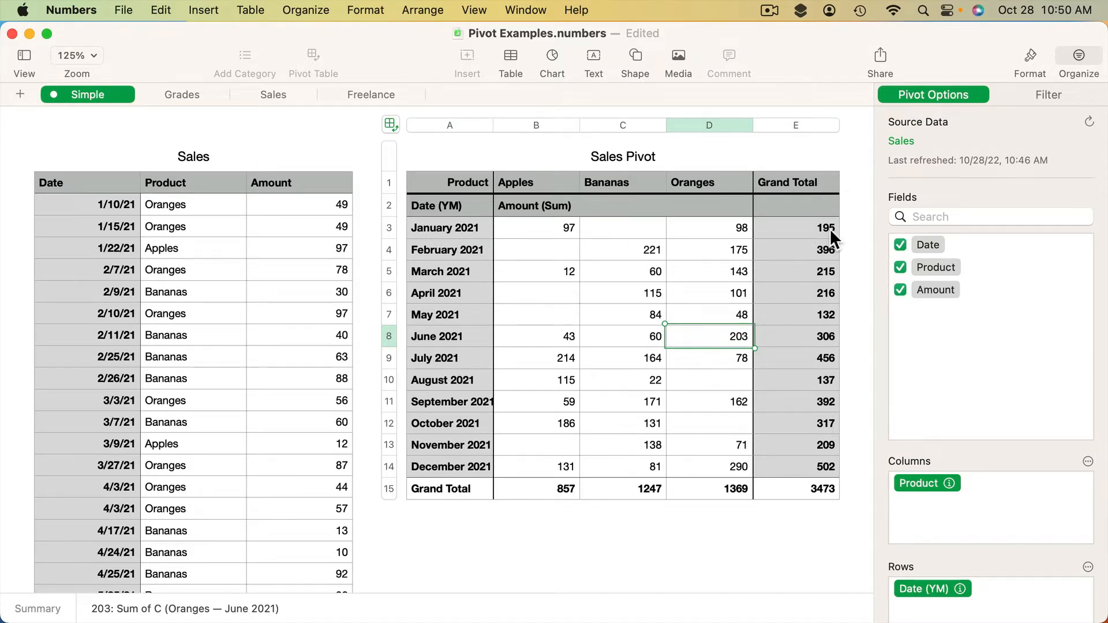
left_click(820, 359)
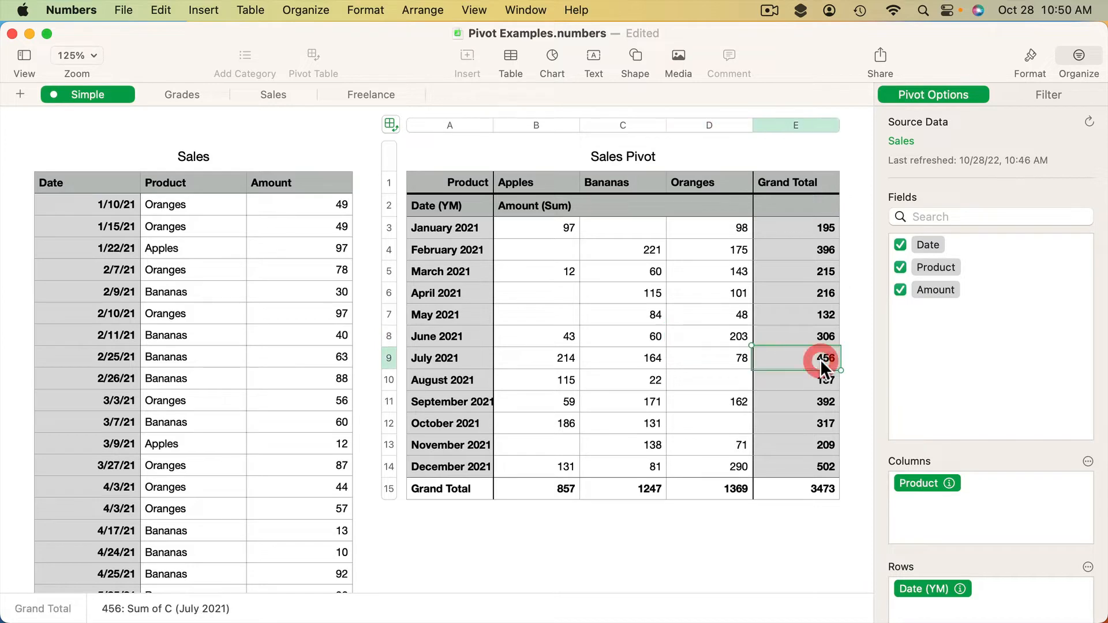
left_click(820, 465)
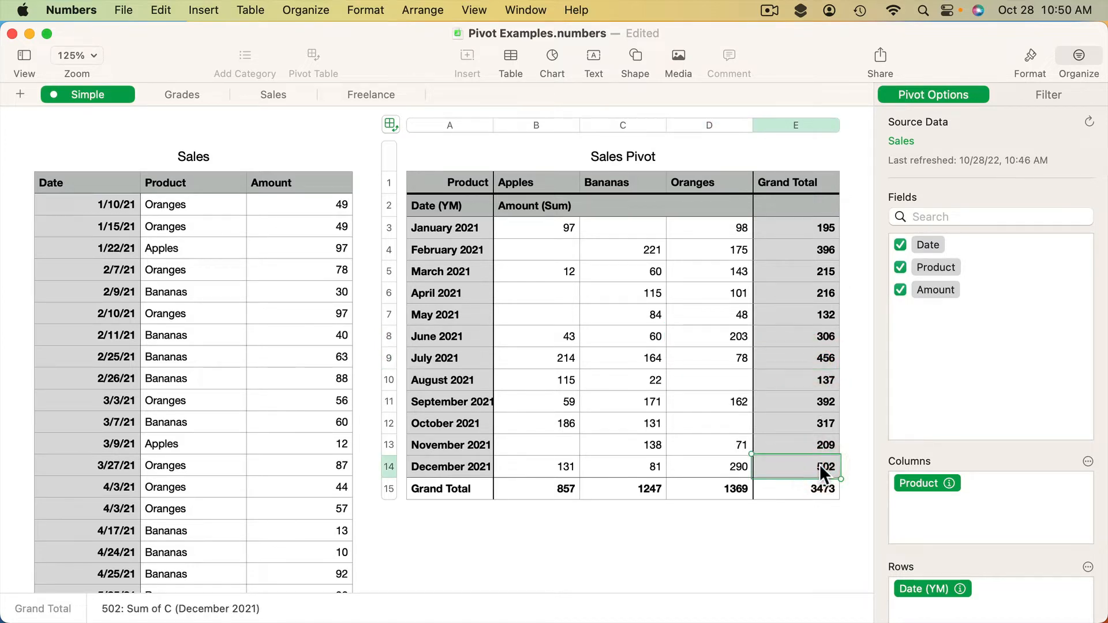
left_click(559, 484)
left_click(623, 489)
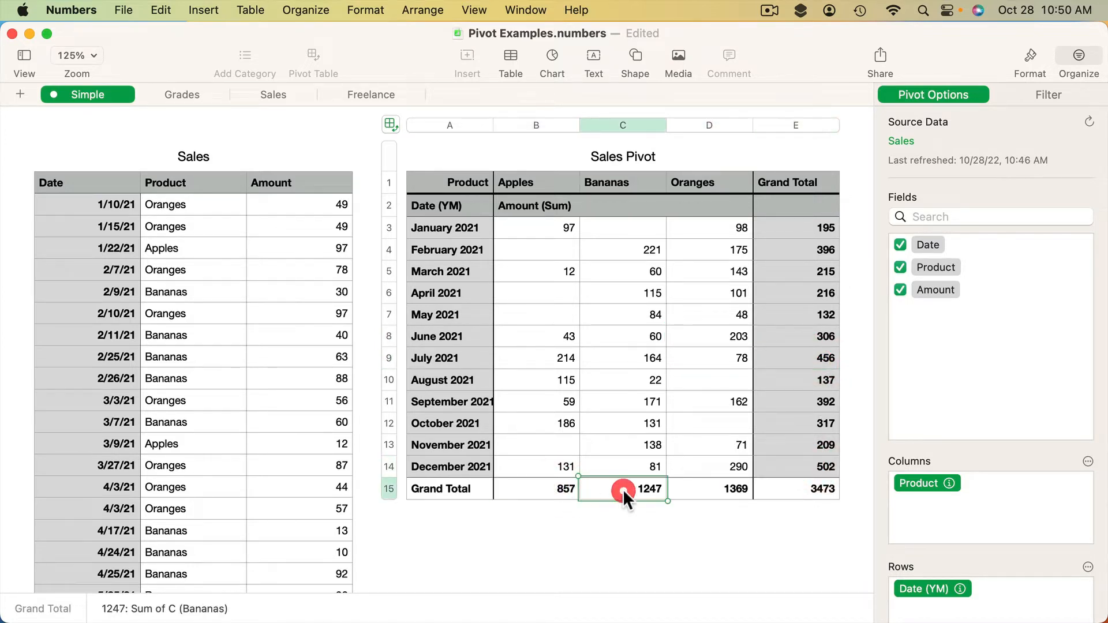
left_click(685, 487)
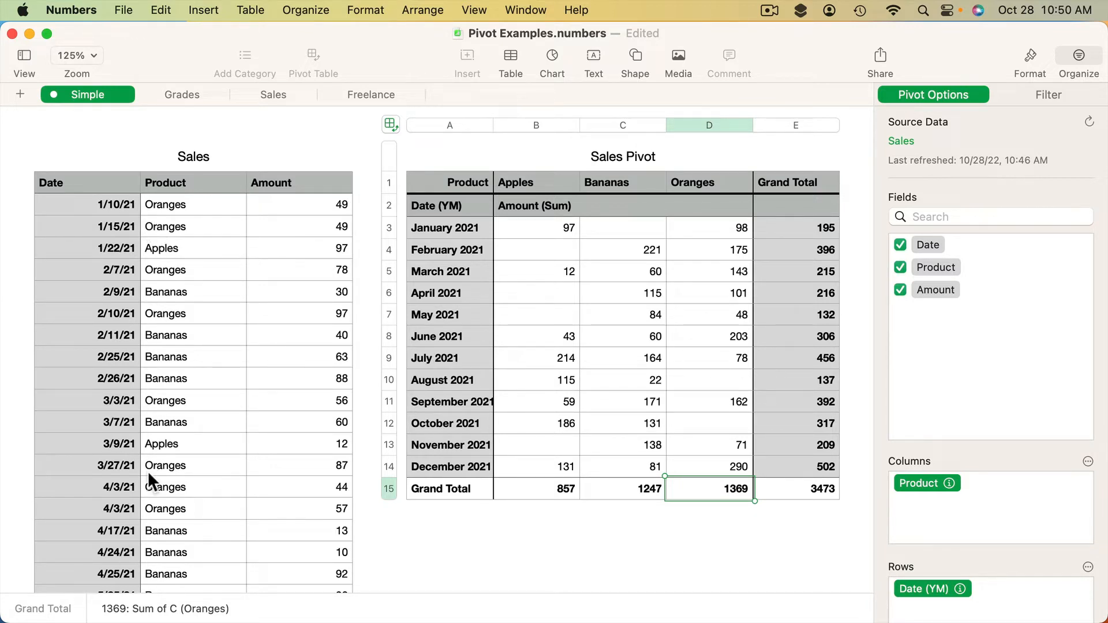
Set the Amount of the 1/10/21 Oranges sale in the Sales table to 149 and refresh the Sales Pivot table
left_click(292, 202)
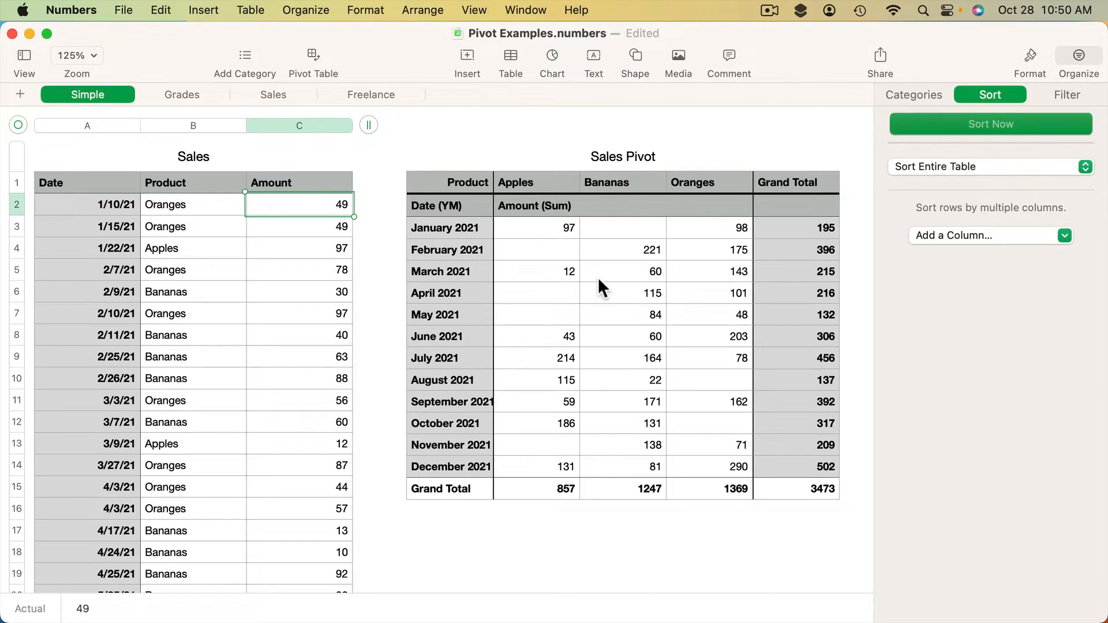
scroll(173, 201, "right", 1)
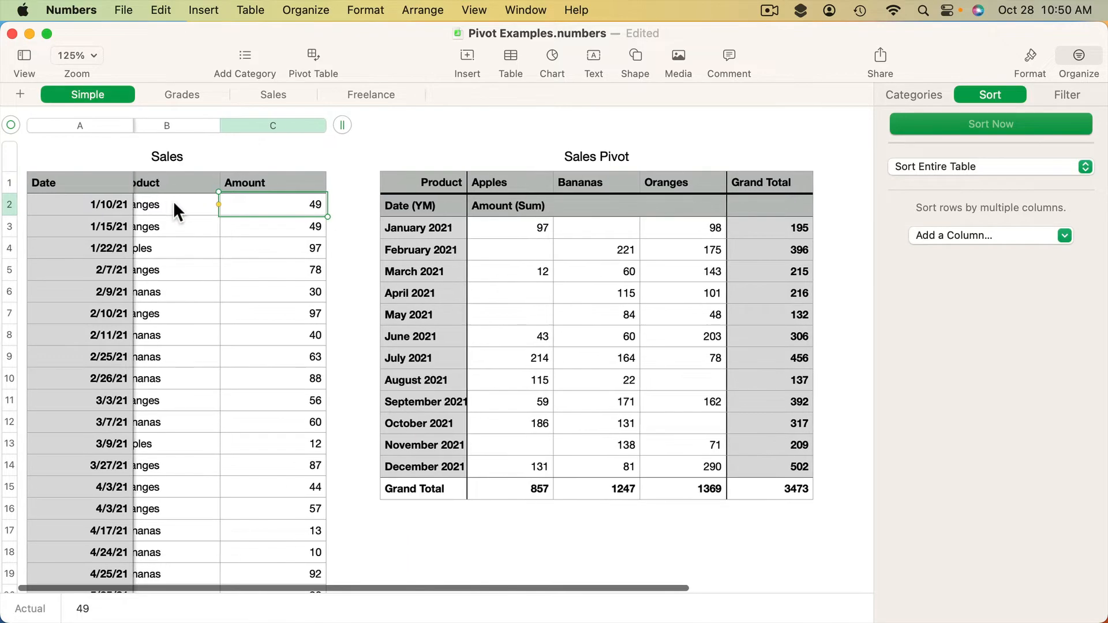
scroll(150, 205, "left", 1)
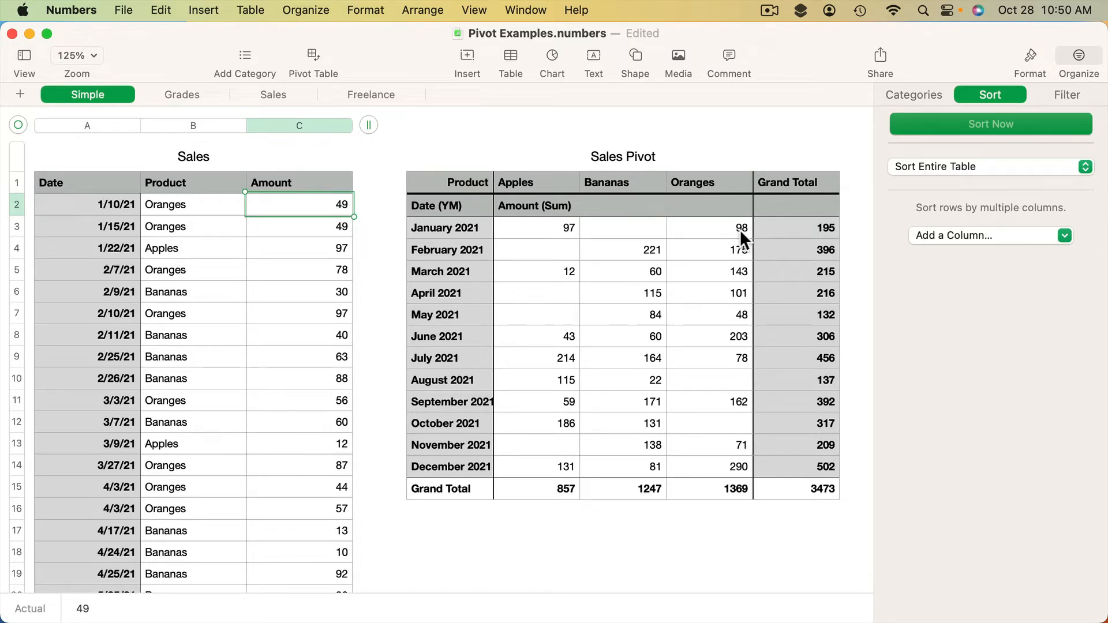
left_click(326, 202)
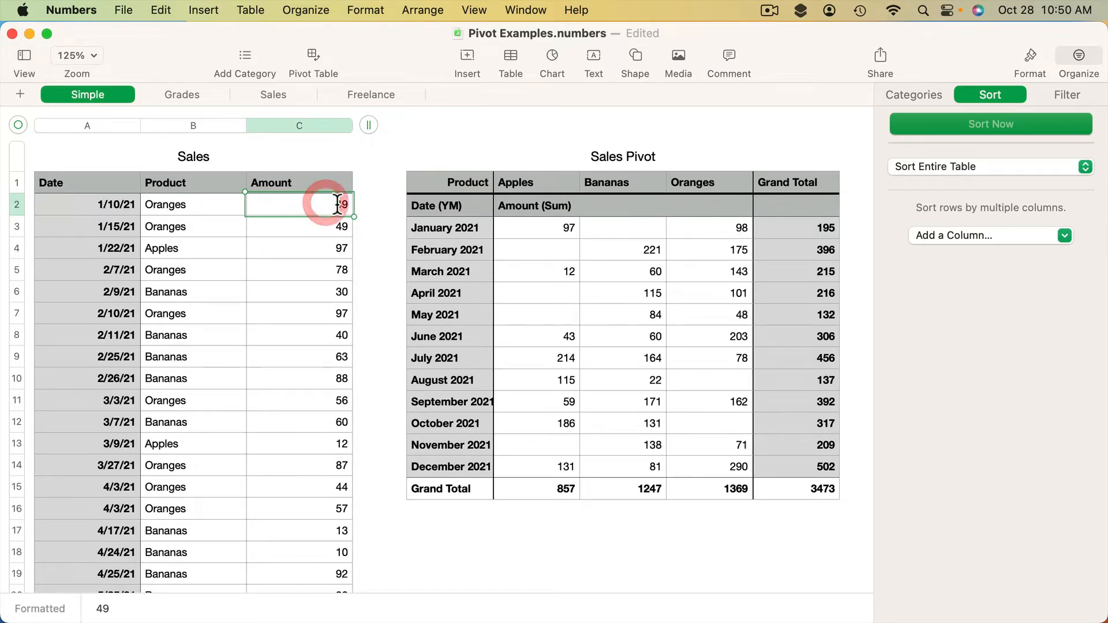
type("1")
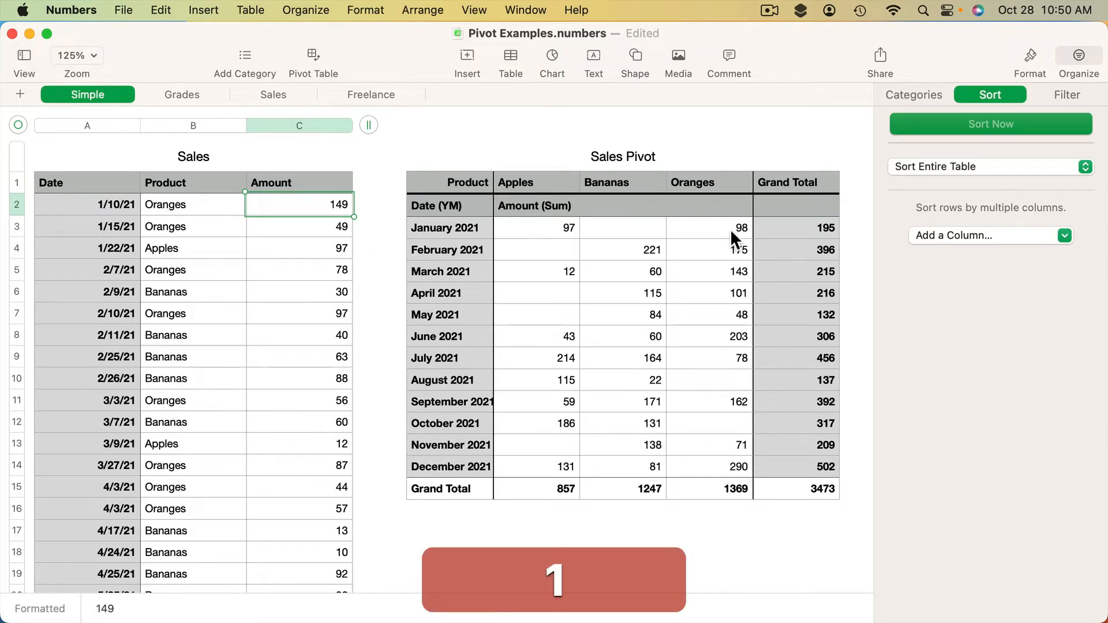
key("Return")
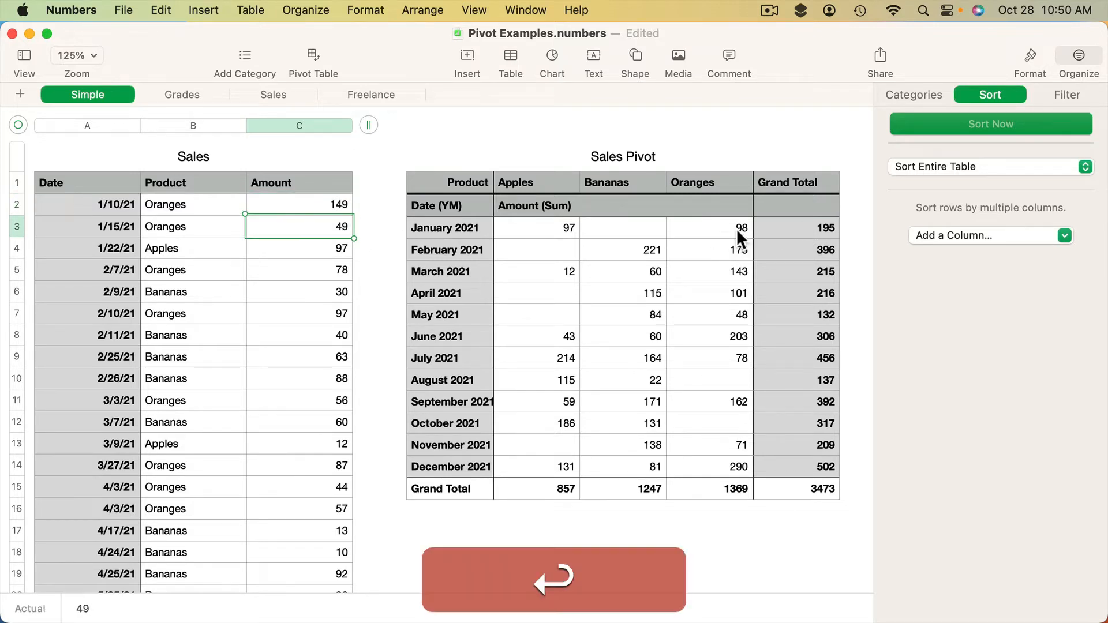
left_click(643, 208)
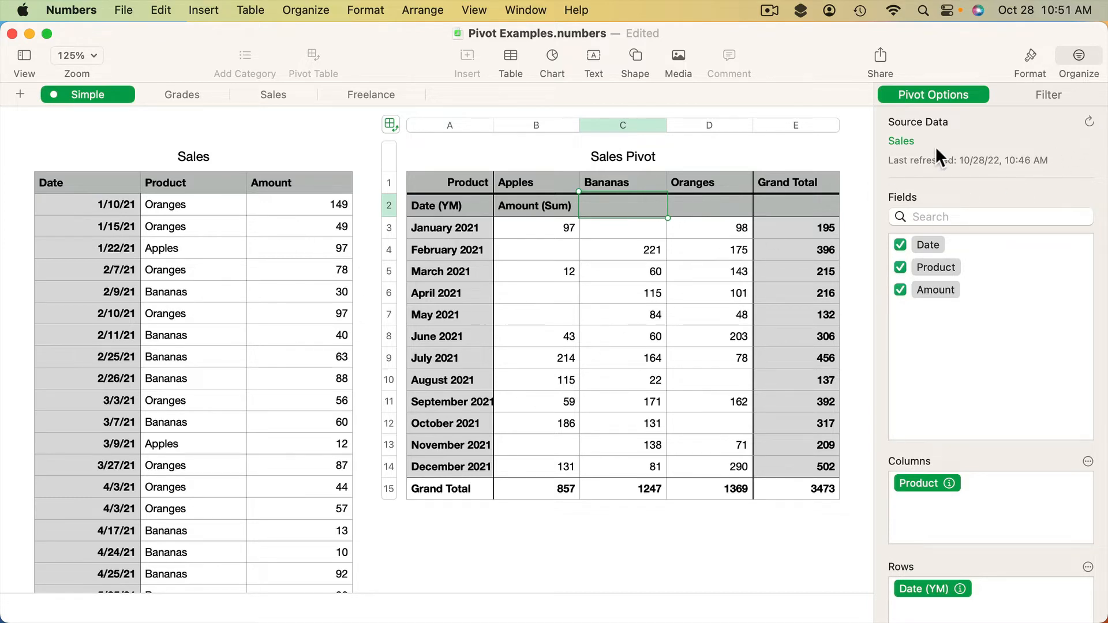
left_click(1089, 122)
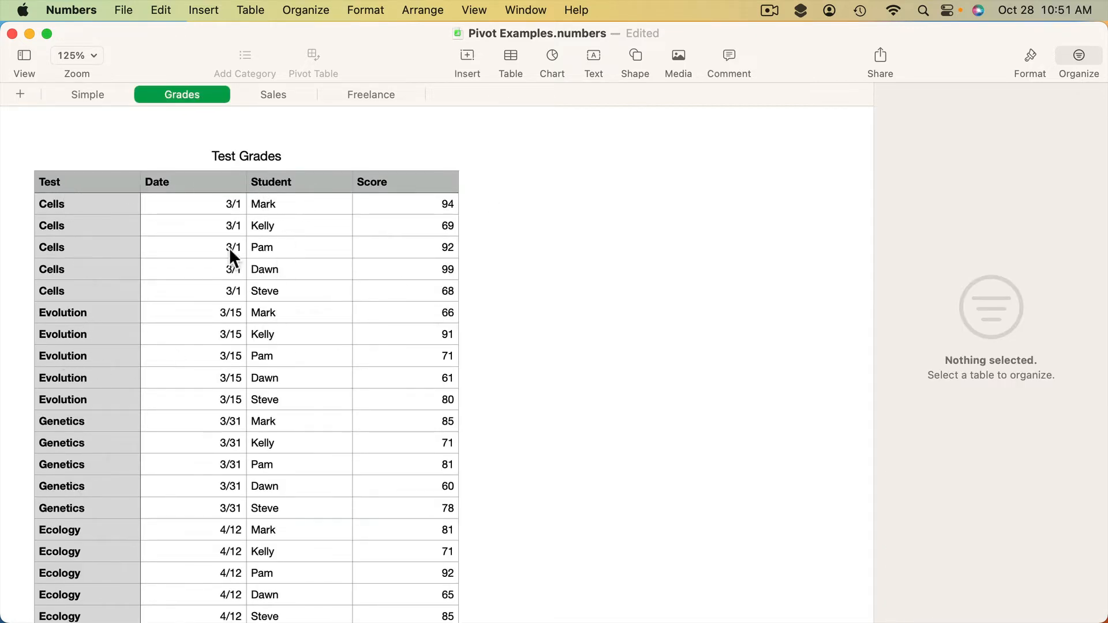
Create a pivot table from the Test Grades table on the current Grades sheet
left_click(97, 212)
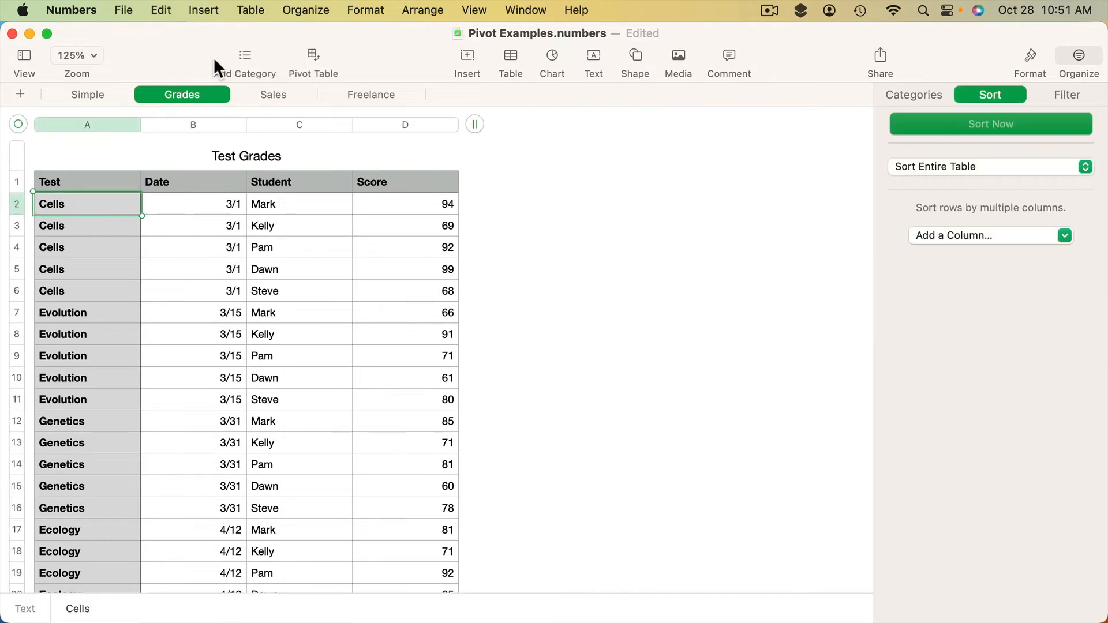
left_click(306, 10)
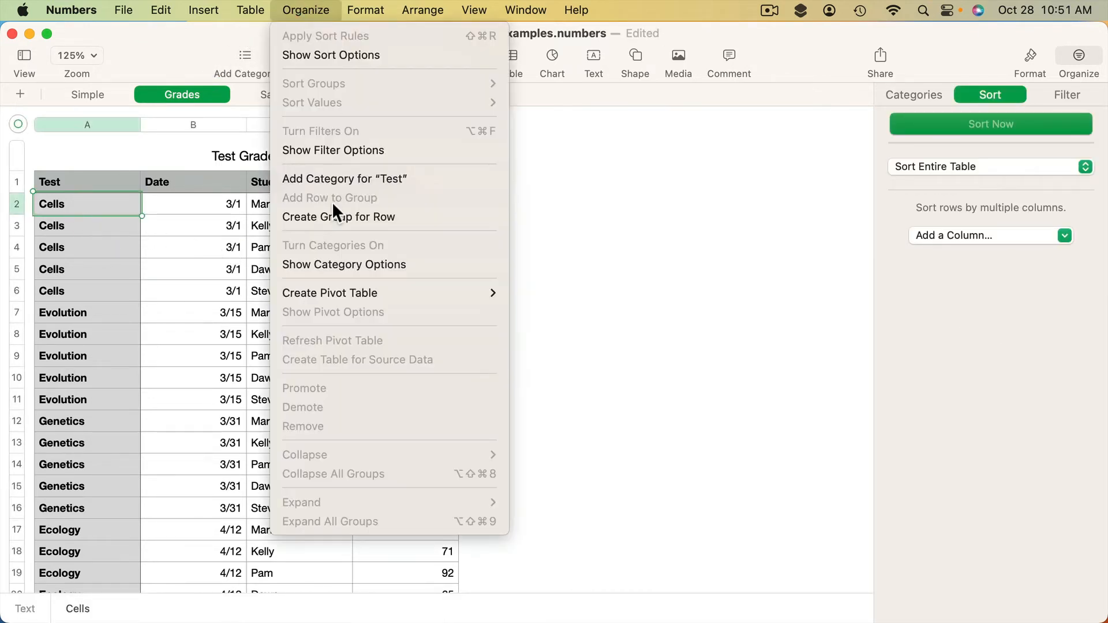
mouse_move(334, 293)
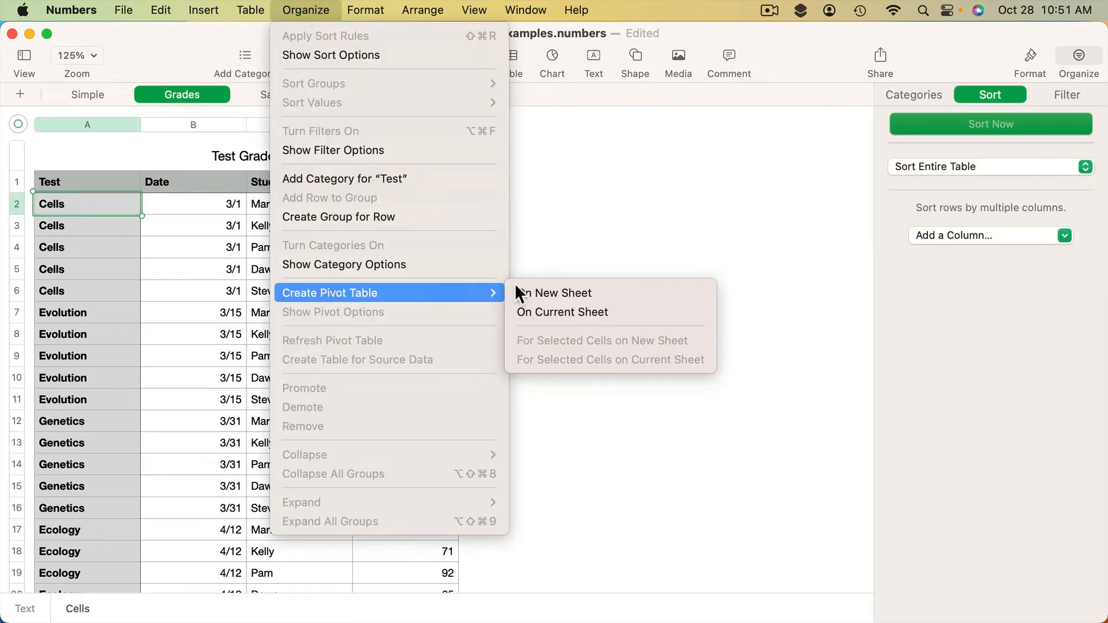
left_click(552, 311)
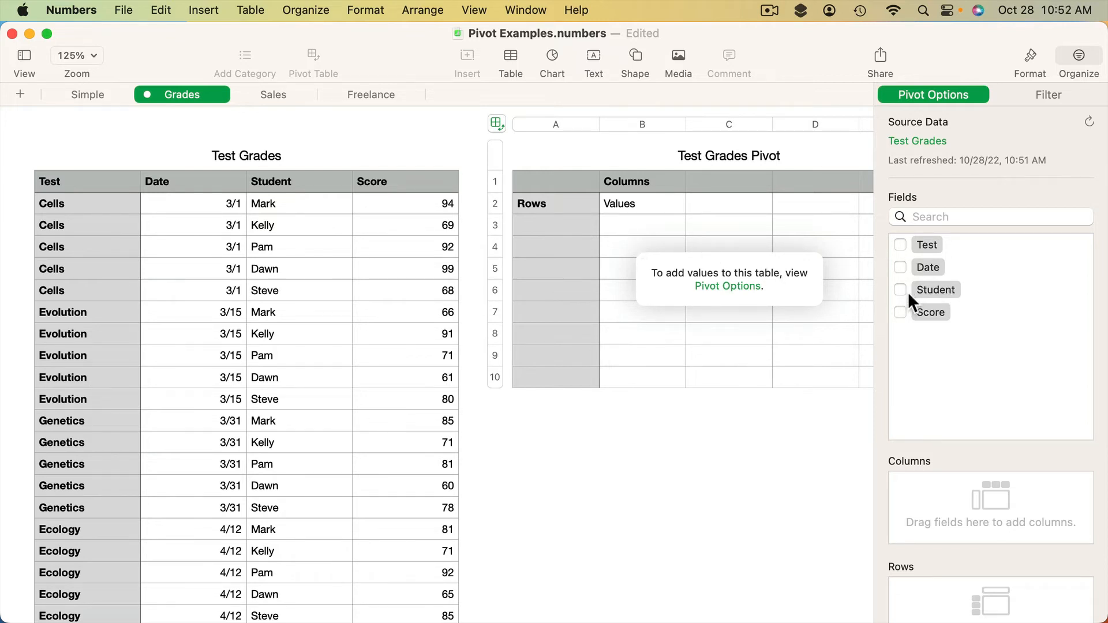
Add the Score field to the Test Grades pivot table's values and summarize it by Average
left_click(899, 312)
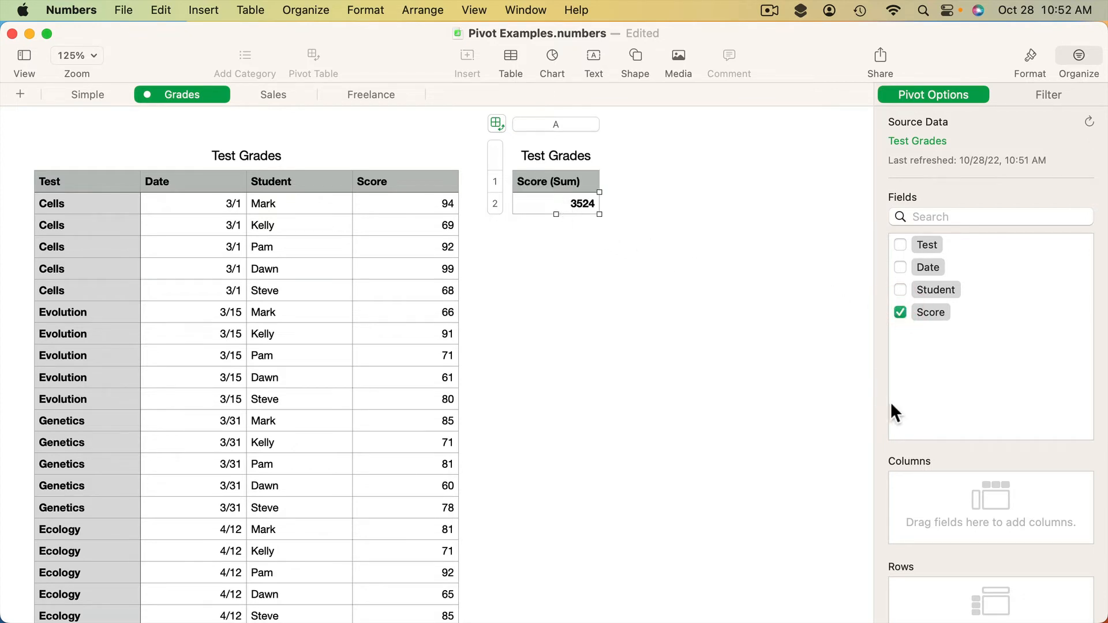
scroll(981, 455, "down", 5)
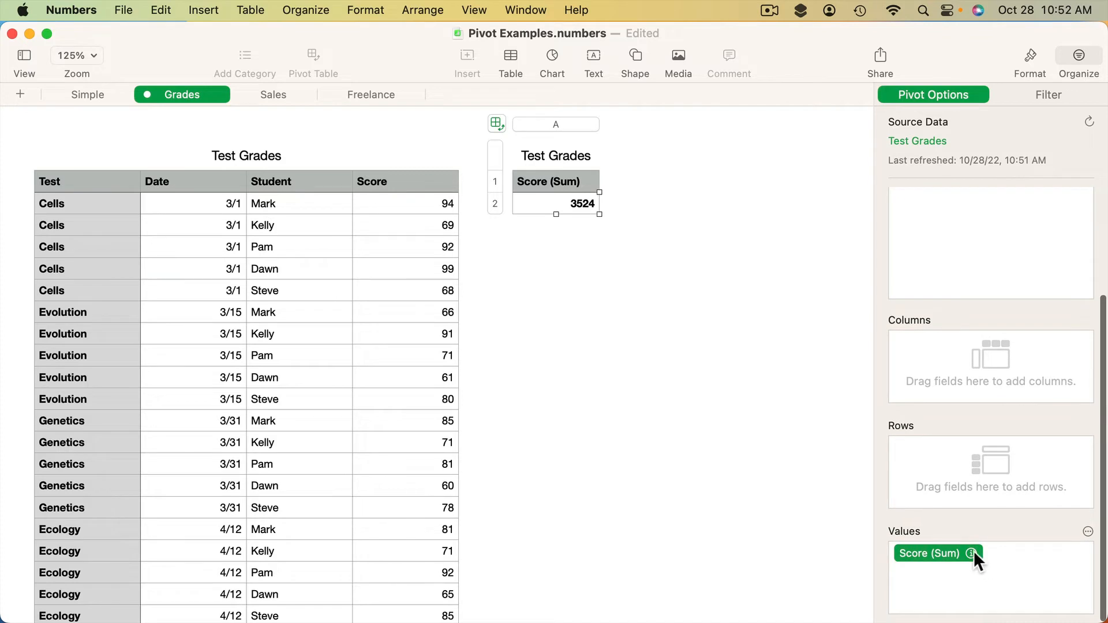
left_click(973, 553)
left_click(921, 449)
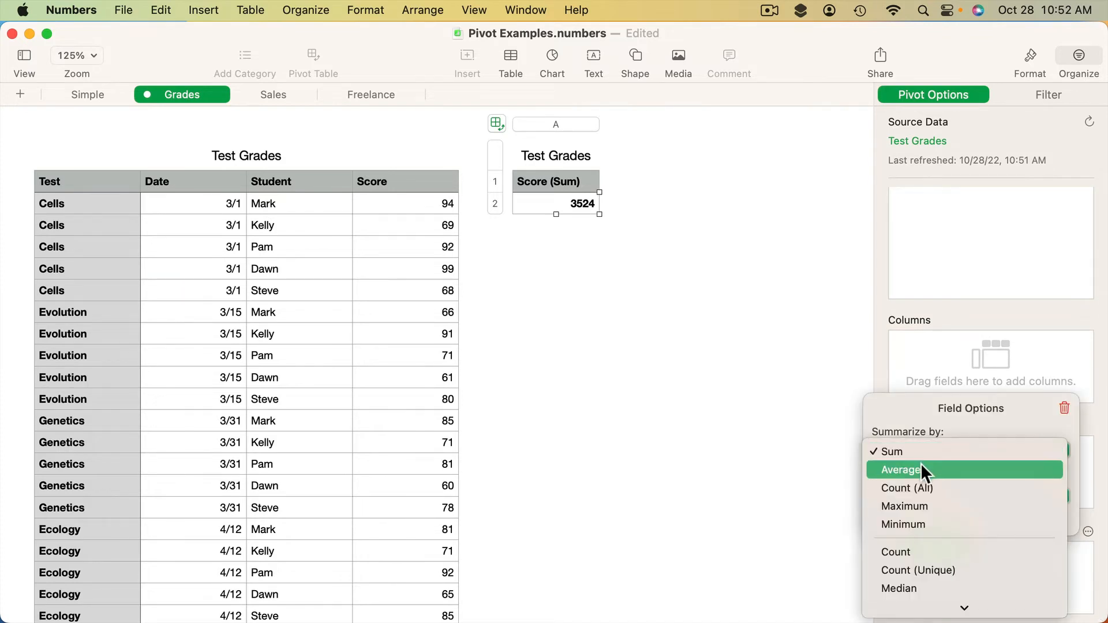
left_click(920, 464)
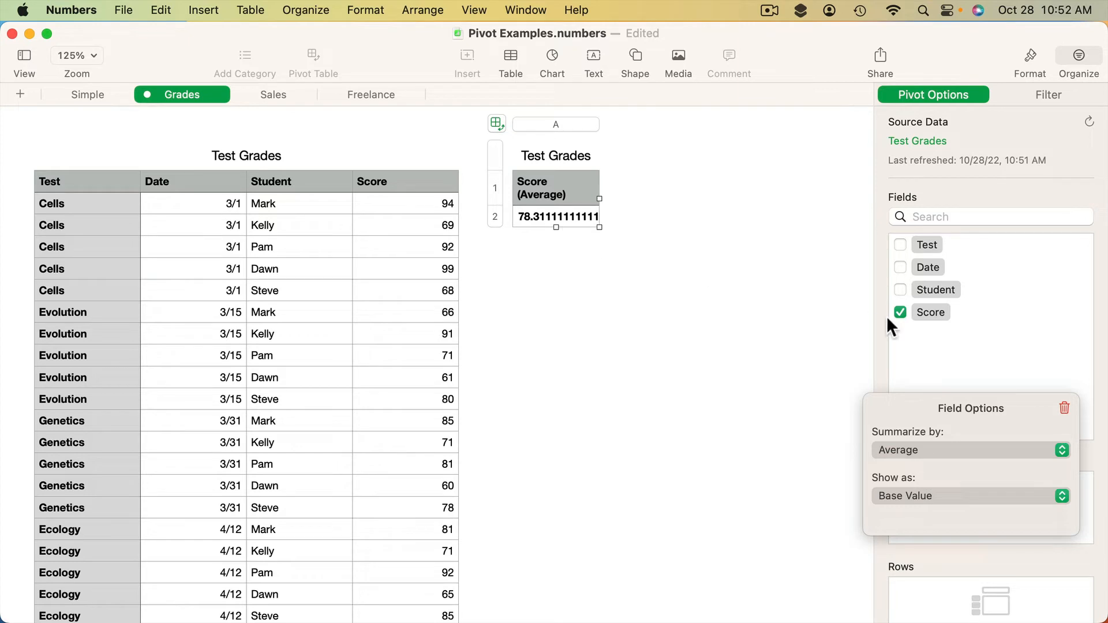
left_click(971, 345)
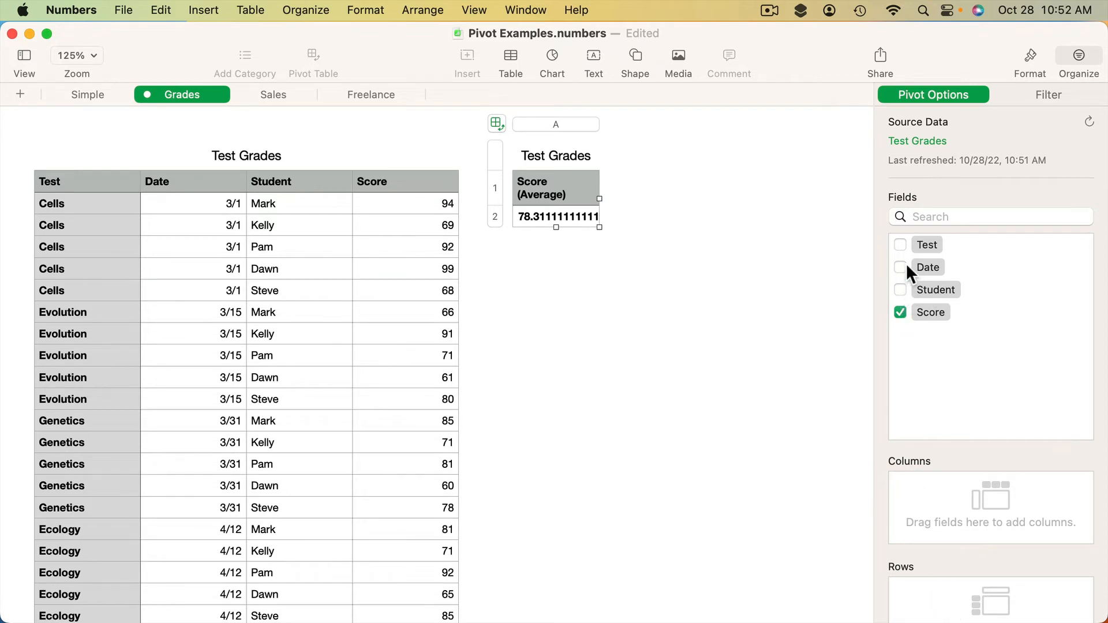
Break down the average scores with the Test field as rows and the Student field as columns
left_click(900, 245)
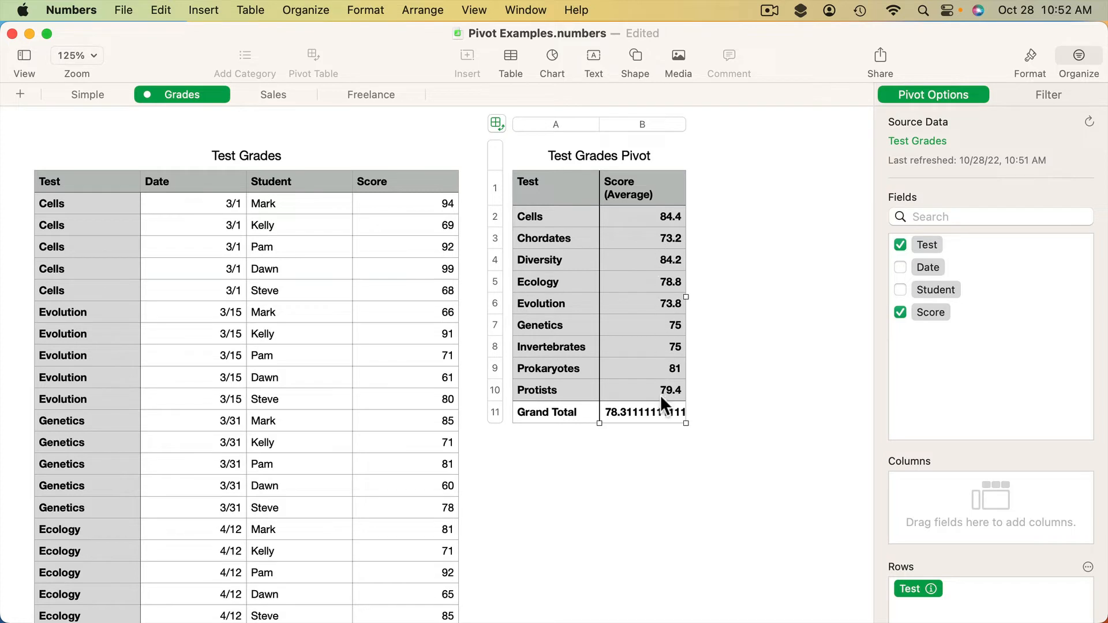
left_click(659, 302)
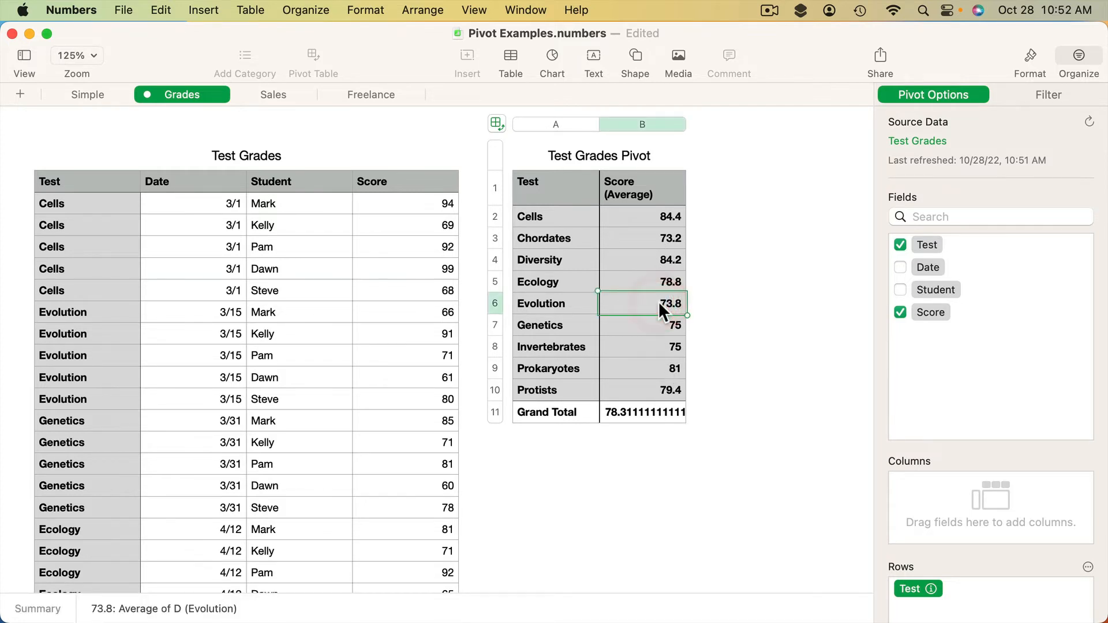
left_click(656, 235)
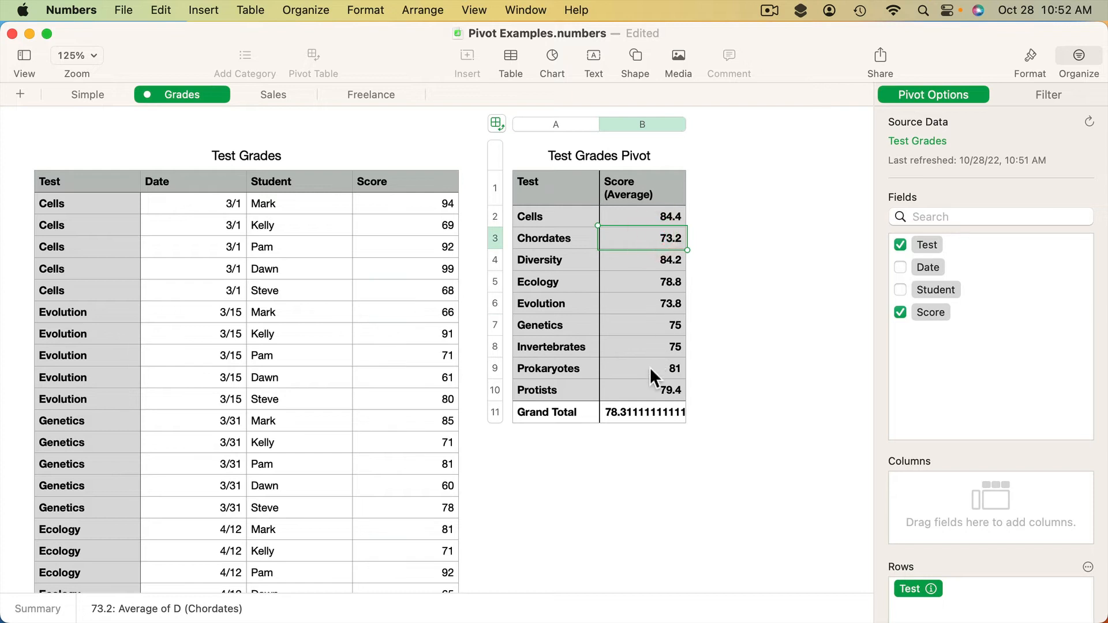
left_click(650, 369)
left_click(660, 218)
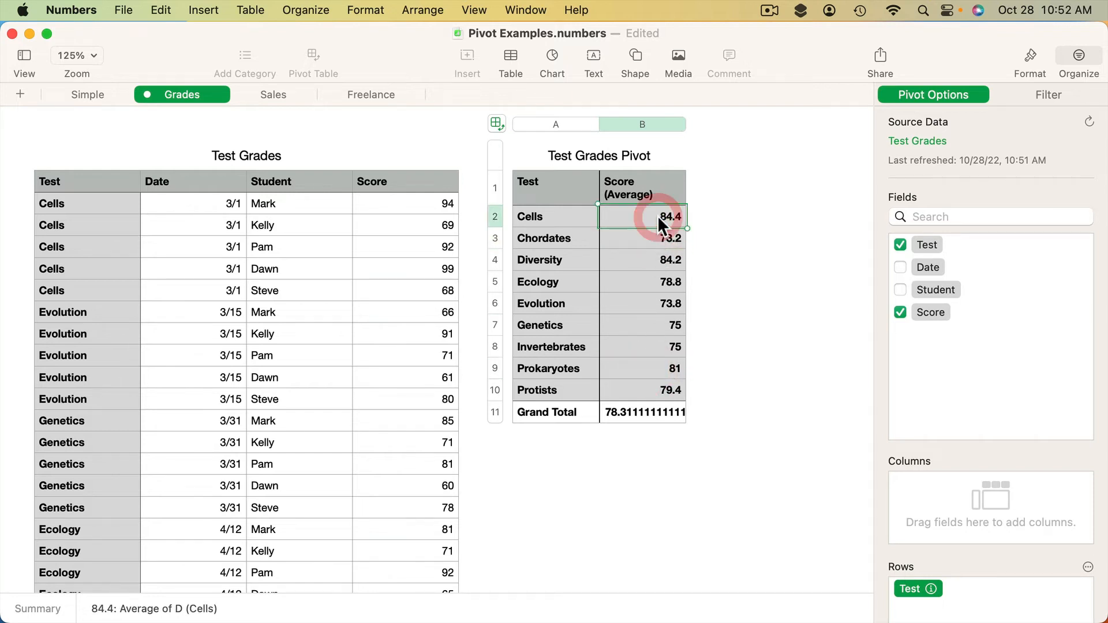
left_click(660, 258)
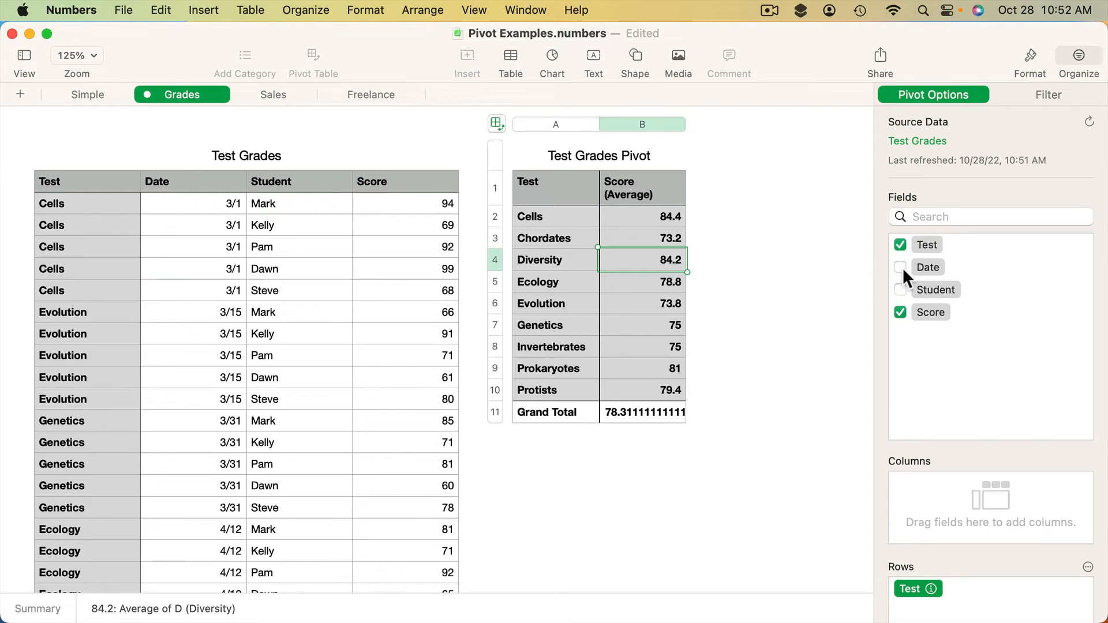
left_click(899, 290)
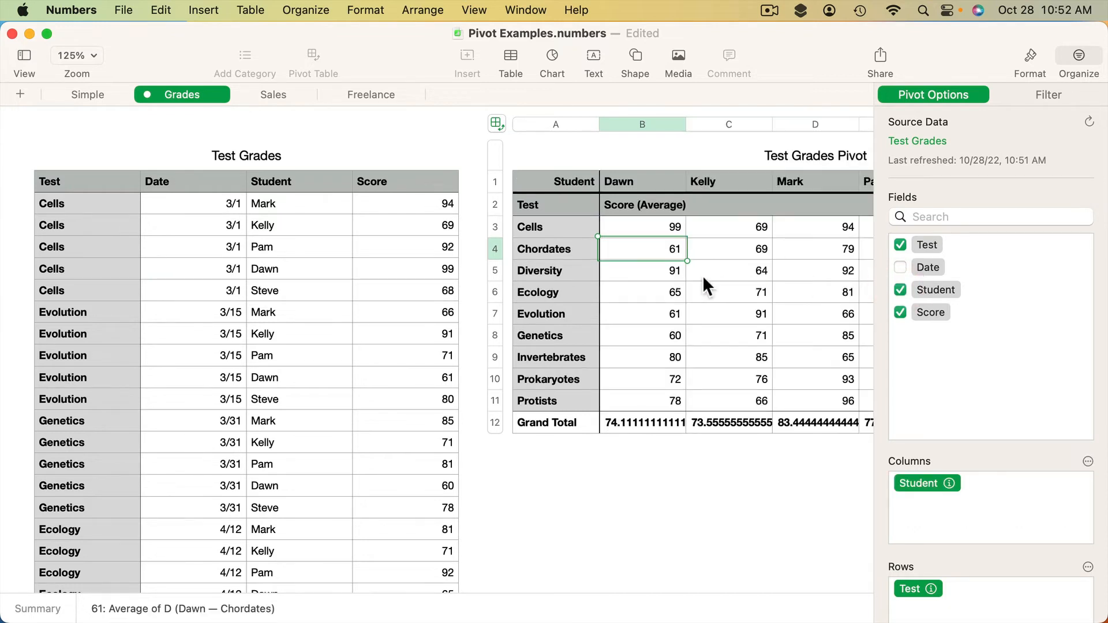
Examine the individual student scores and the overall averages for the Cells and Chordates tests in the Test Grades pivot table
scroll(702, 275, "right", 3)
scroll(701, 275, "right", 5)
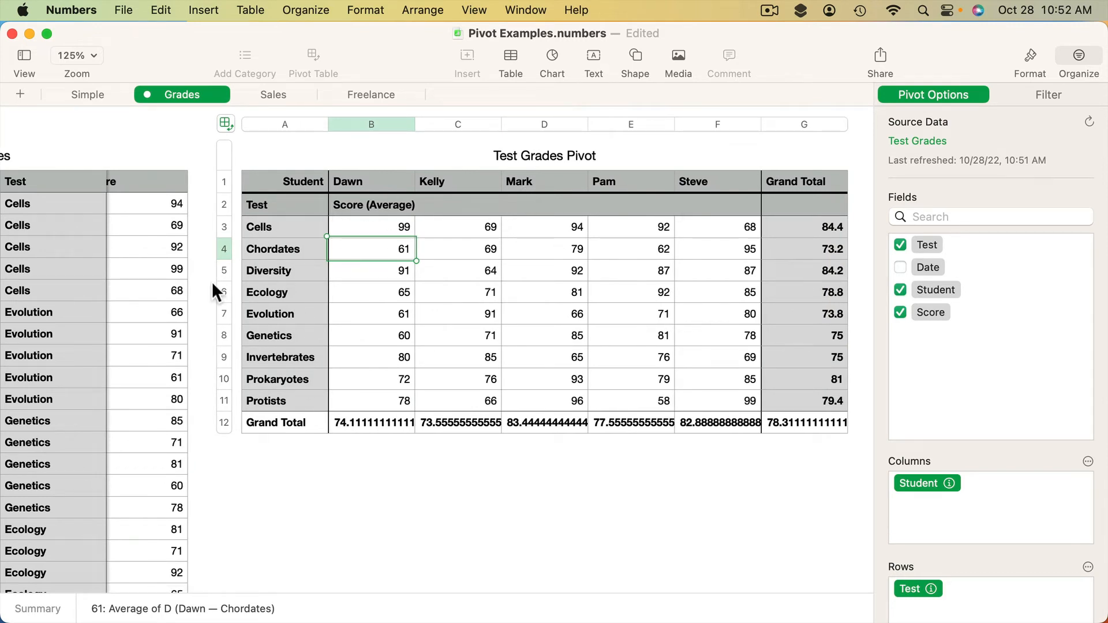
scroll(212, 281, "left", 5)
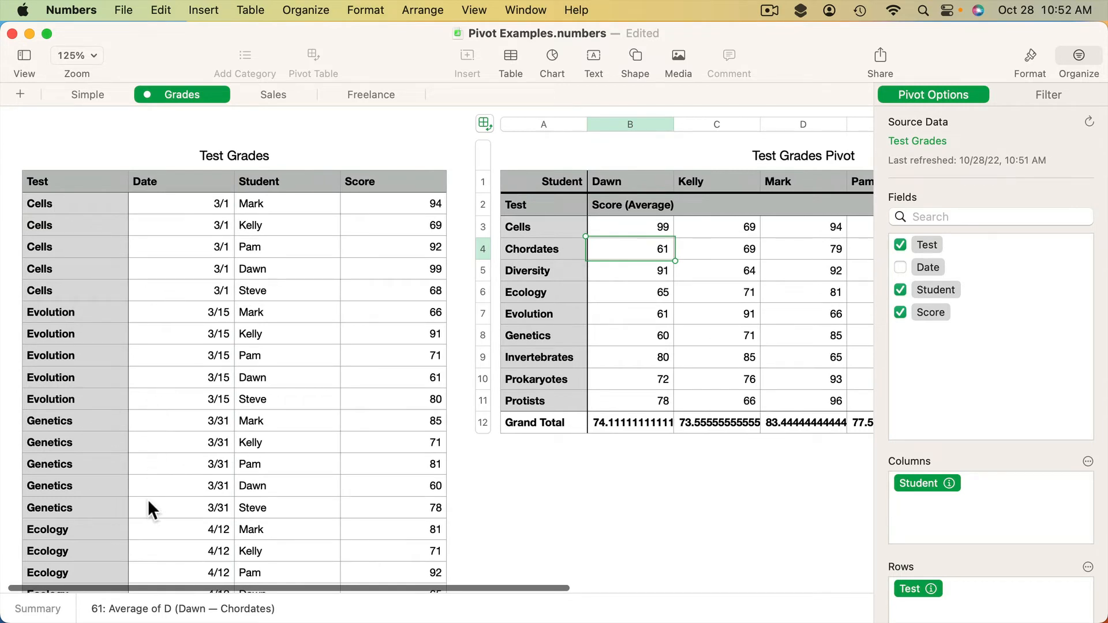
scroll(227, 316, "right", 5)
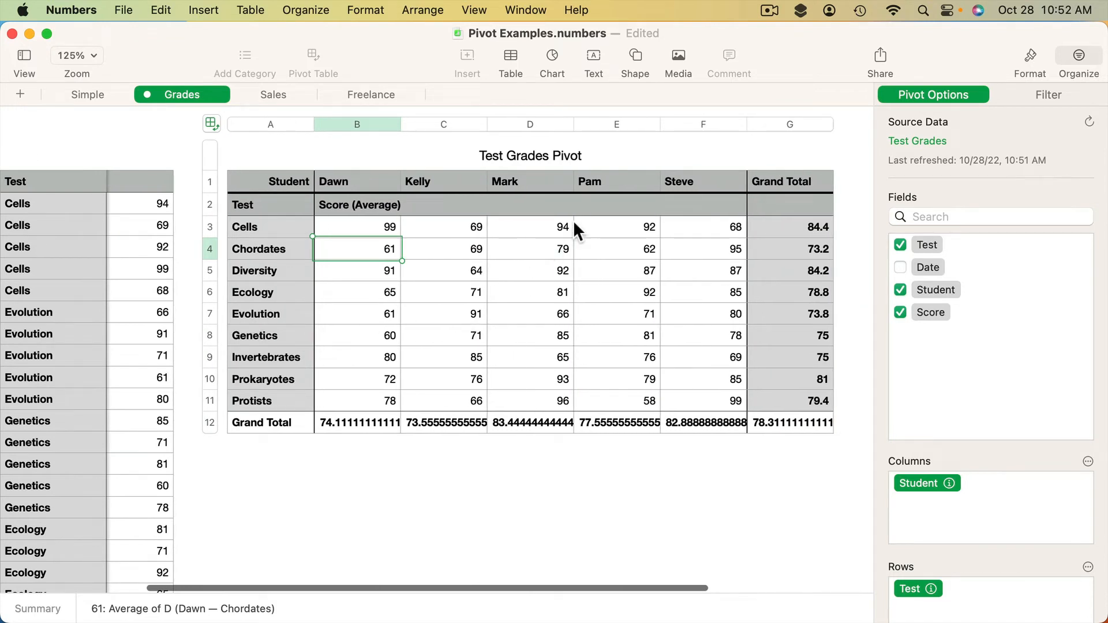
left_click(614, 227)
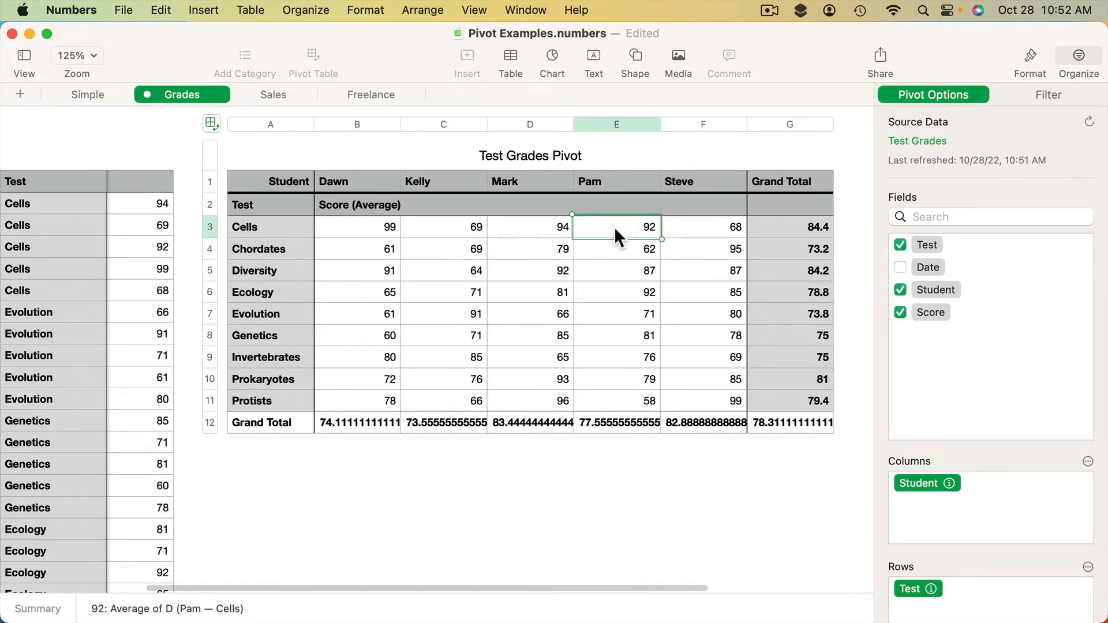
left_click(261, 223)
left_click(811, 226)
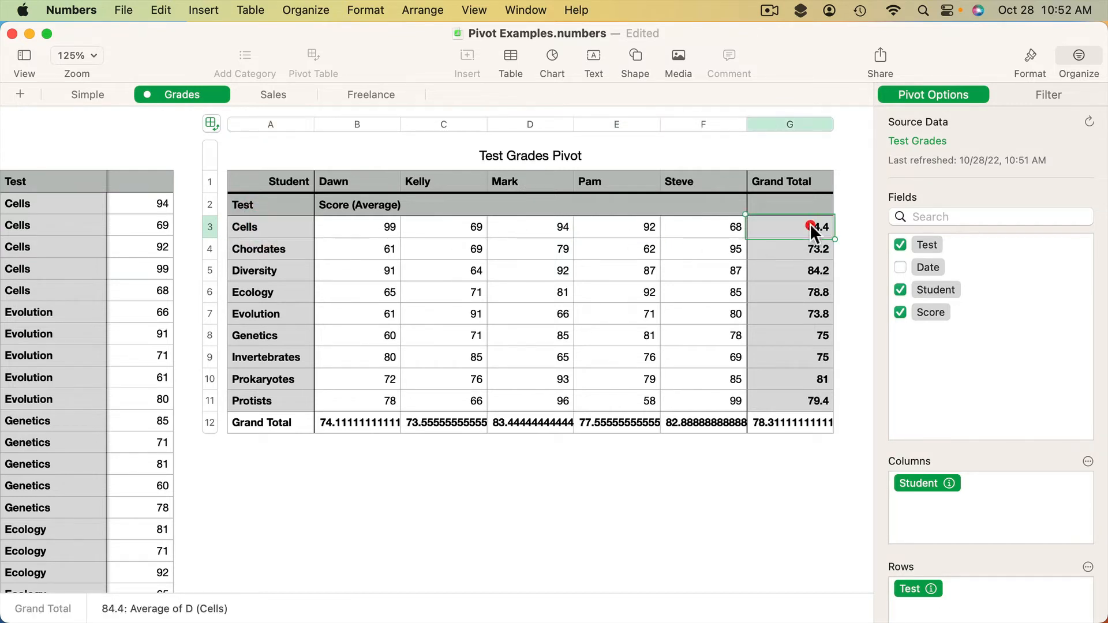
scroll(934, 538, "down", 5)
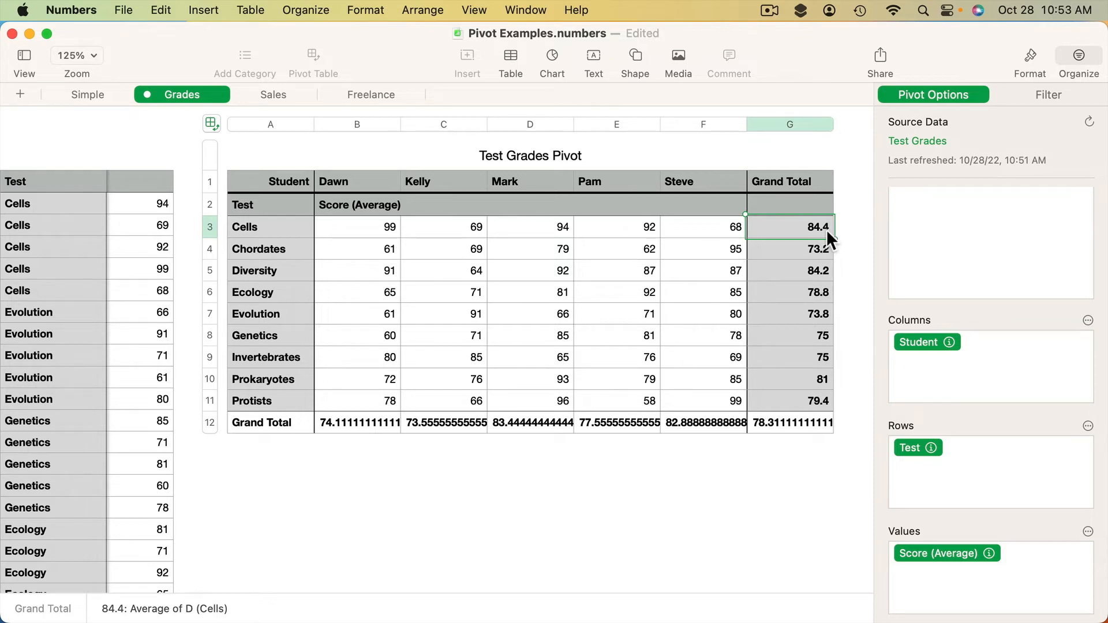
left_click(812, 251)
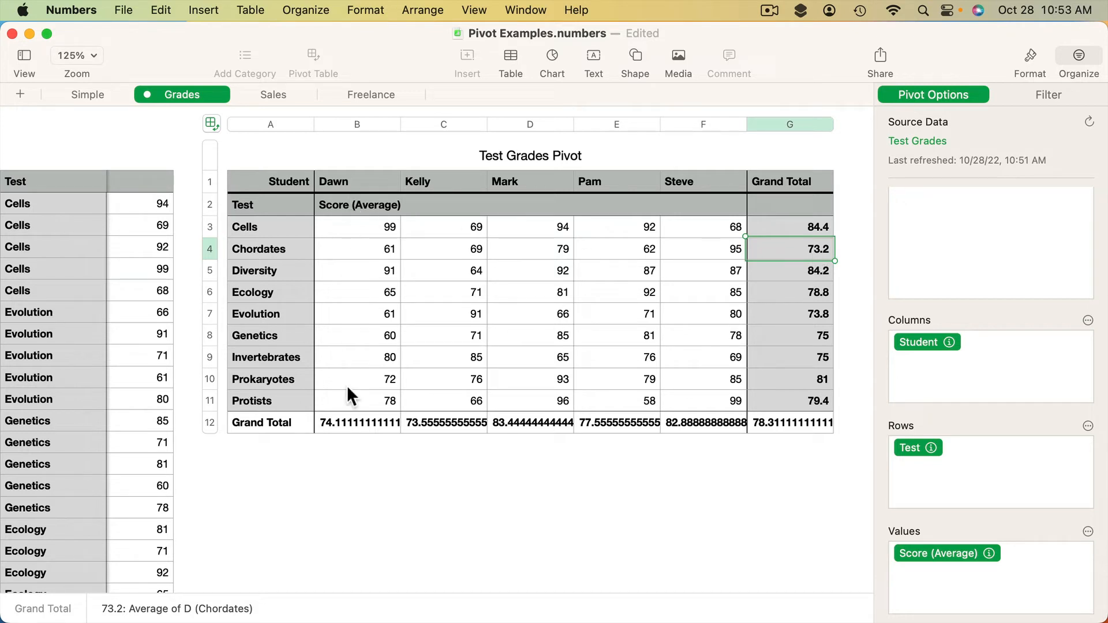
Examine each student's overall average in the Grand Total row and compare the pivot table with the Test Grades source data
left_click(358, 426)
left_click(430, 425)
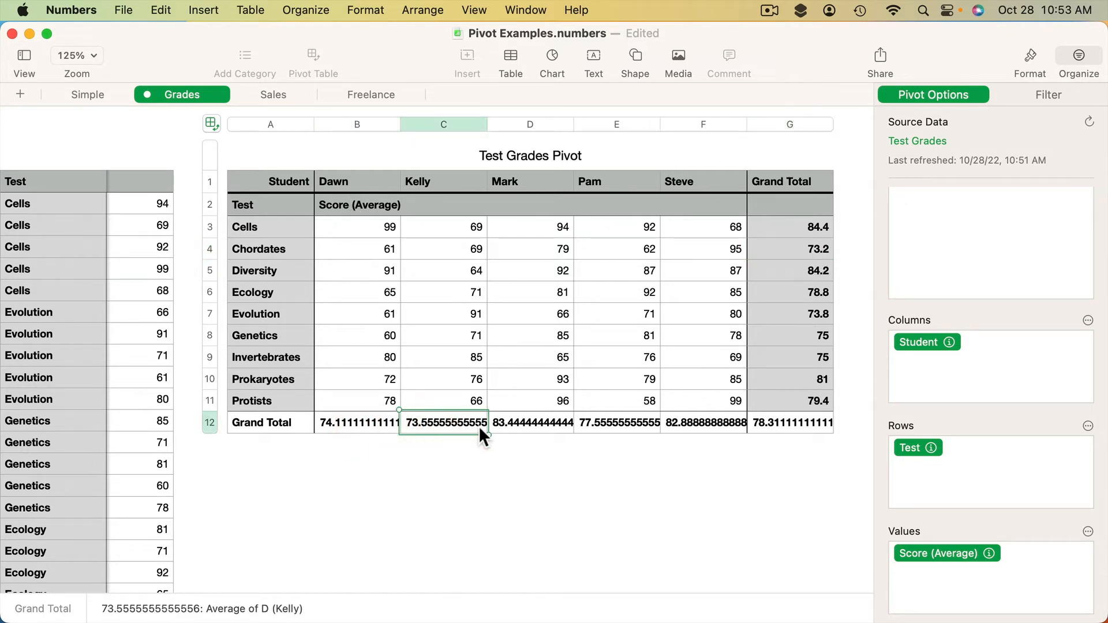
left_click(513, 430)
left_click(701, 424)
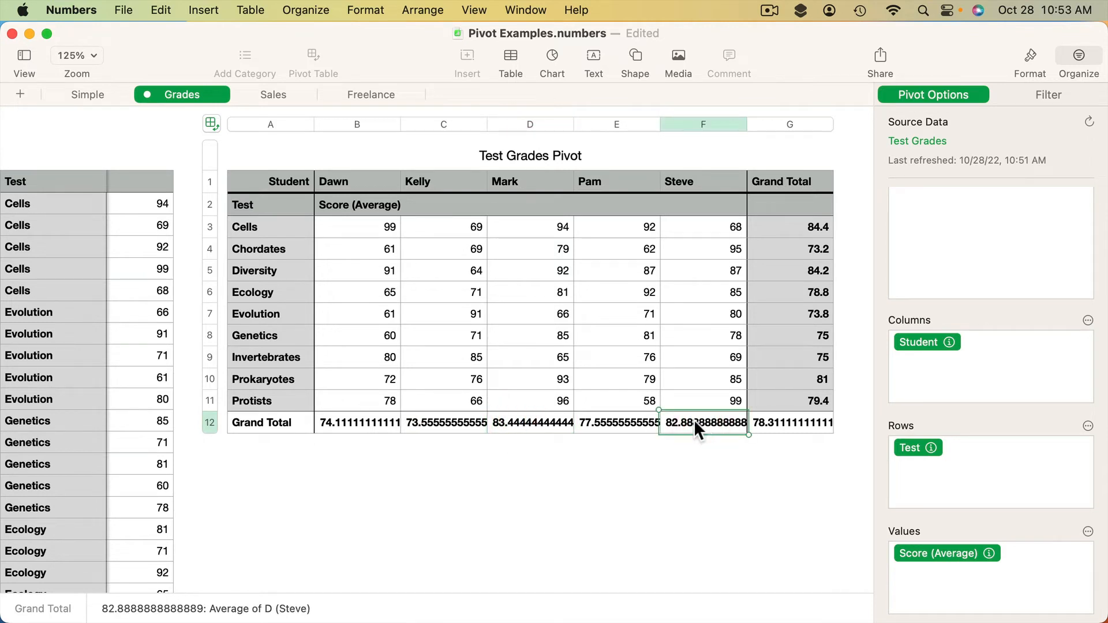
scroll(604, 396, "left", 3)
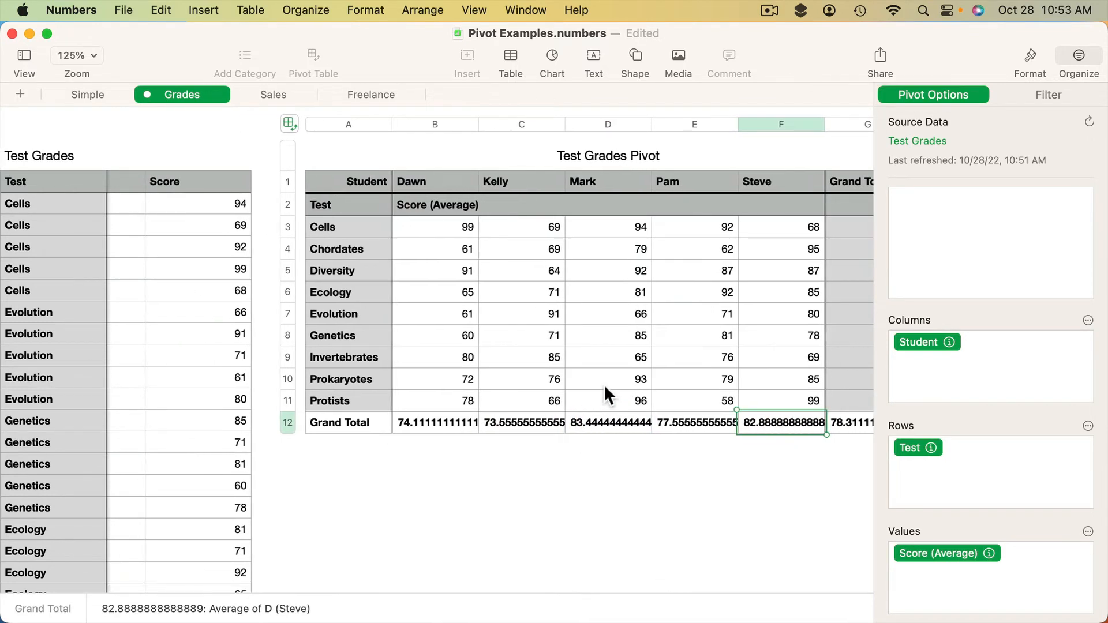
scroll(605, 388, "left", 5)
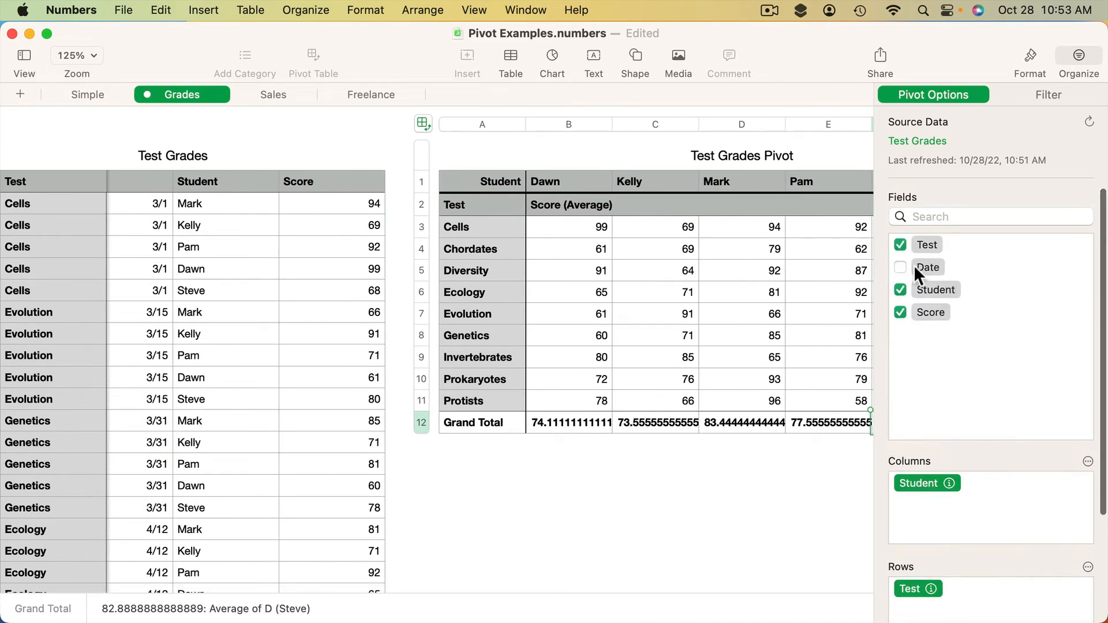
scroll(163, 230, "left", 3)
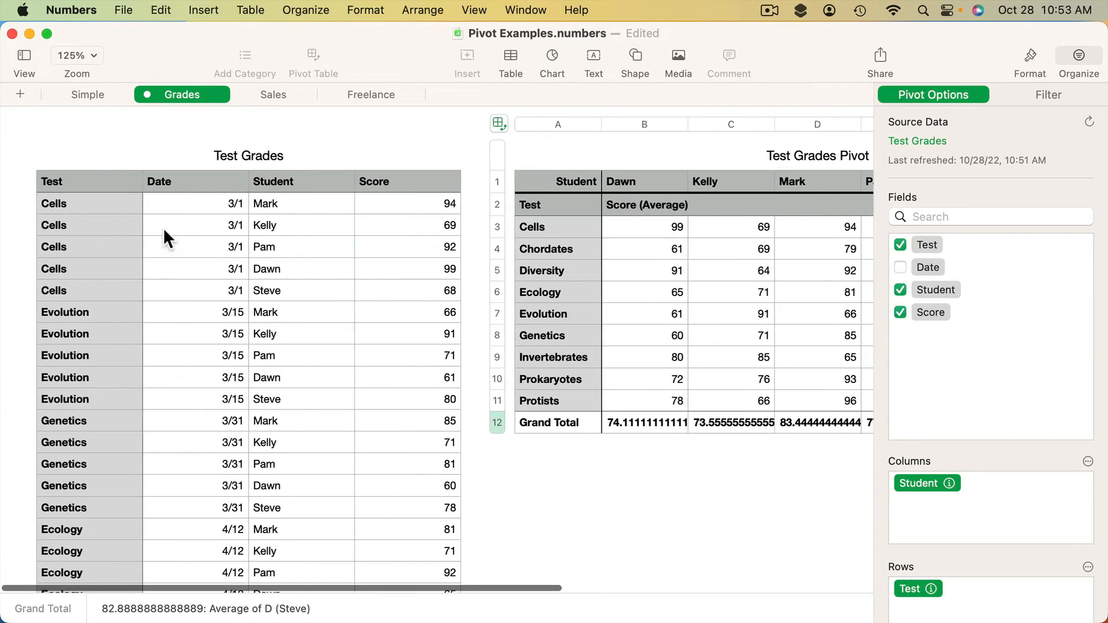
scroll(212, 342, "right", 6)
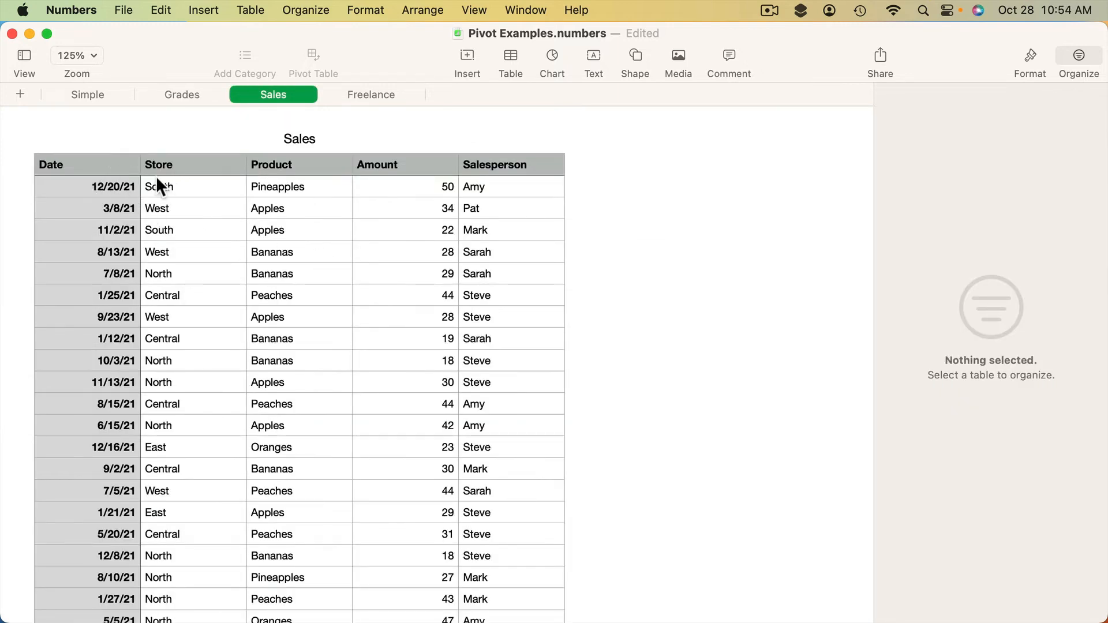
Create a pivot table from the Sales table with Date, Store, Product, Amount and Salesperson data on the current Sales sheet
left_click(300, 184)
left_click(427, 192)
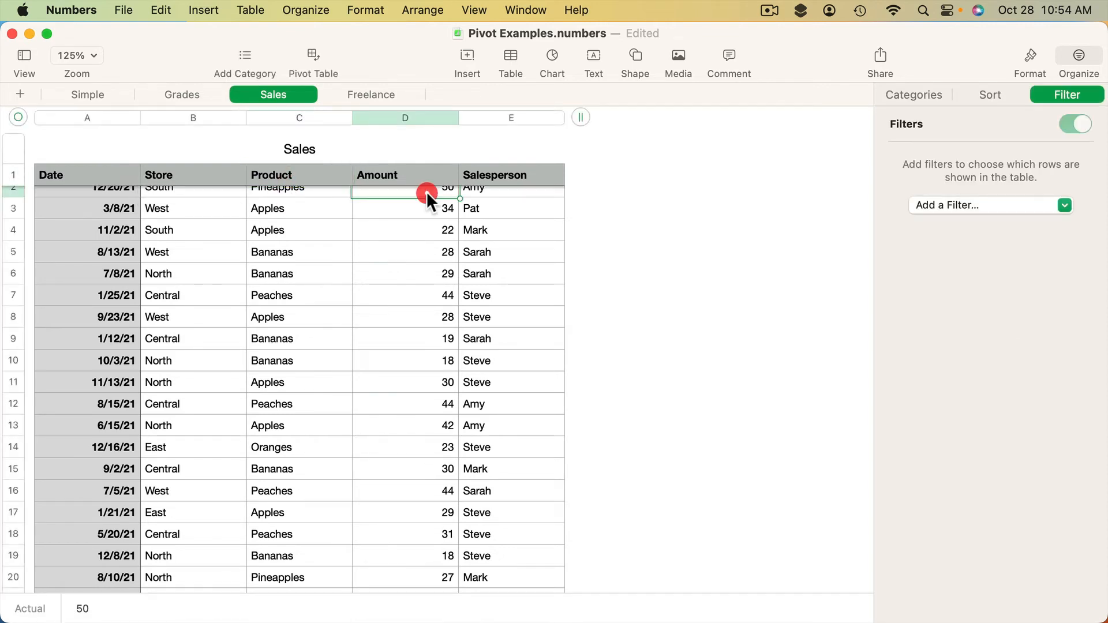
left_click(481, 210)
scroll(478, 277, "up", 1)
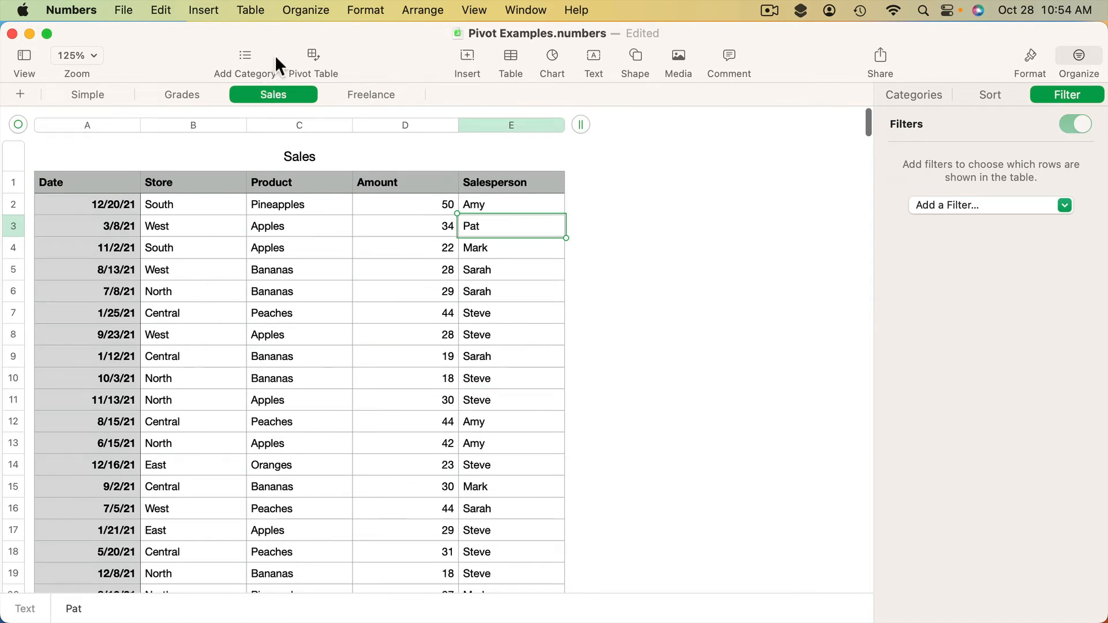
left_click(303, 11)
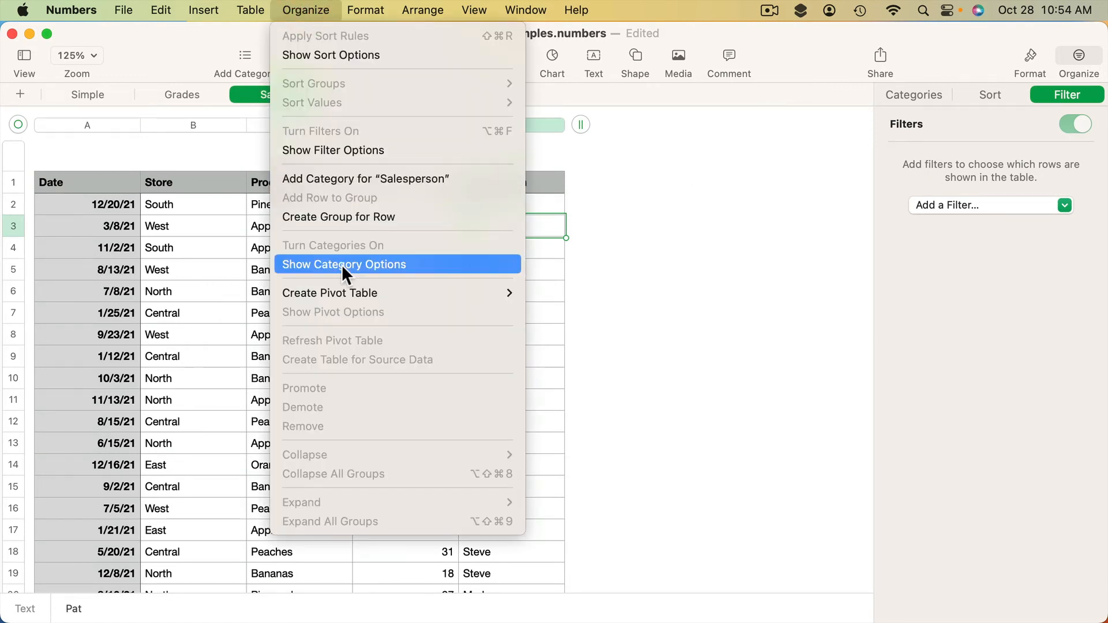
mouse_move(345, 291)
left_click(556, 312)
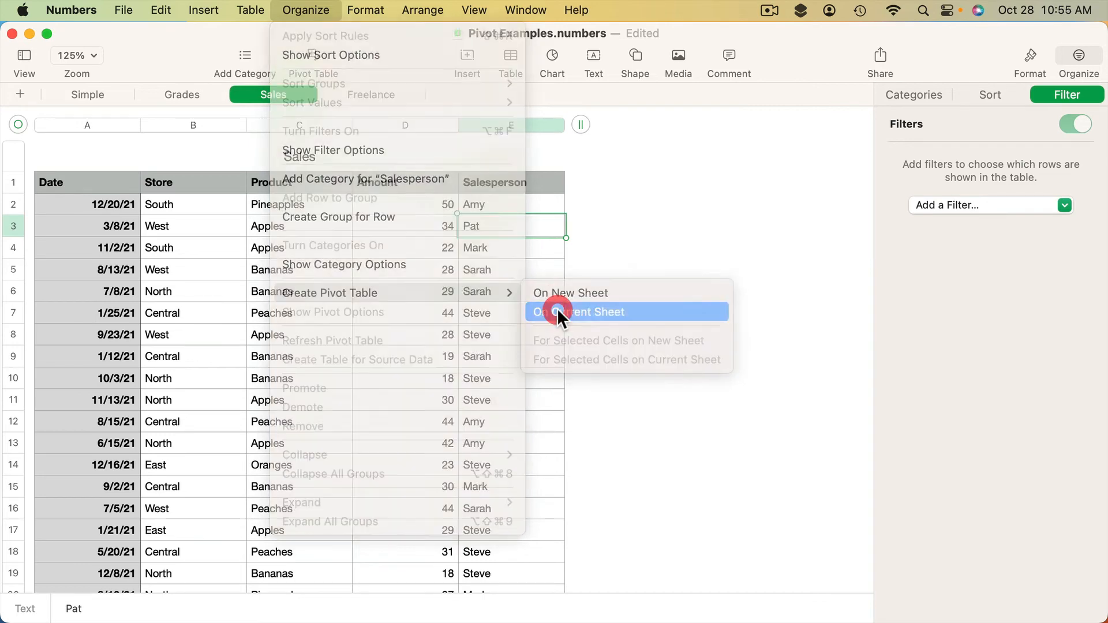
Add the Amount field to the Sales pivot table's values as a sum
scroll(553, 291, "left", 5)
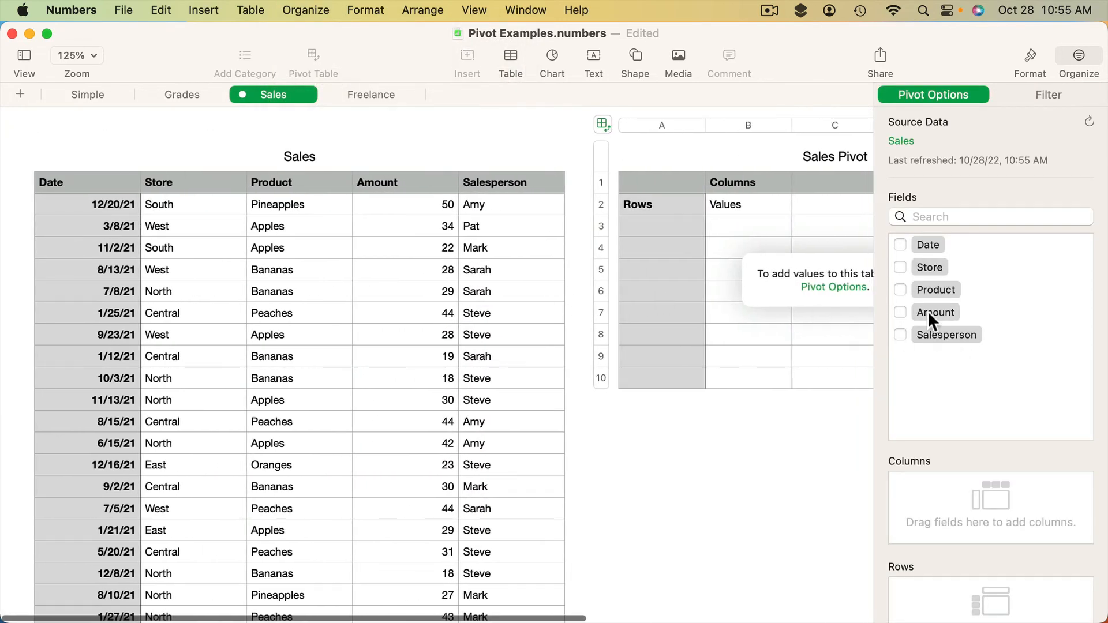
scroll(975, 484, "down", 5)
scroll(961, 519, "up", 2)
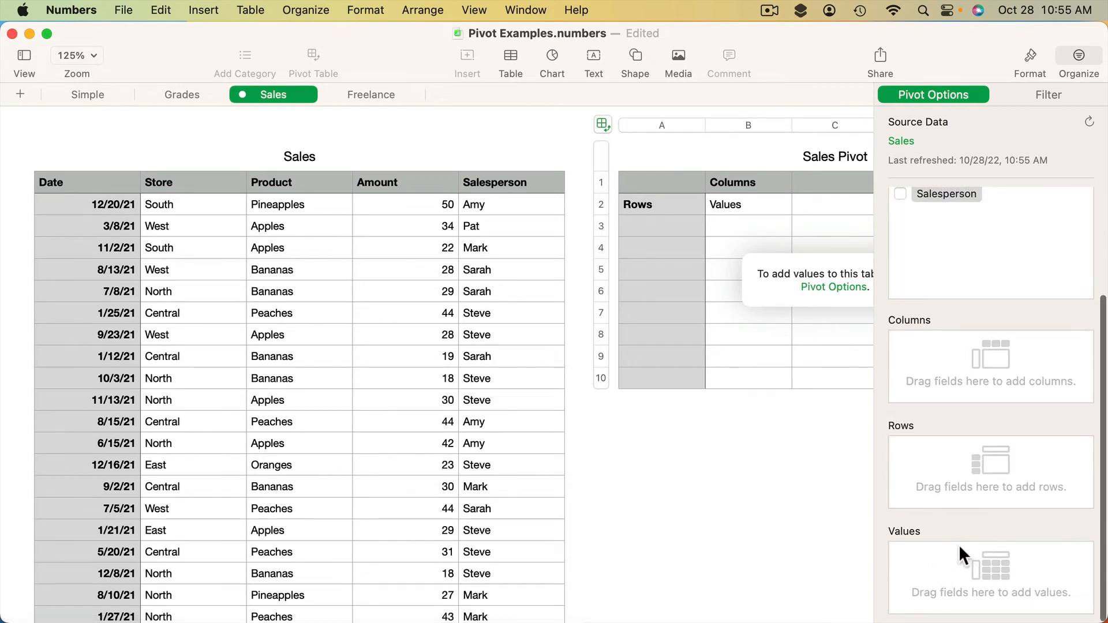
scroll(961, 437, "up", 3)
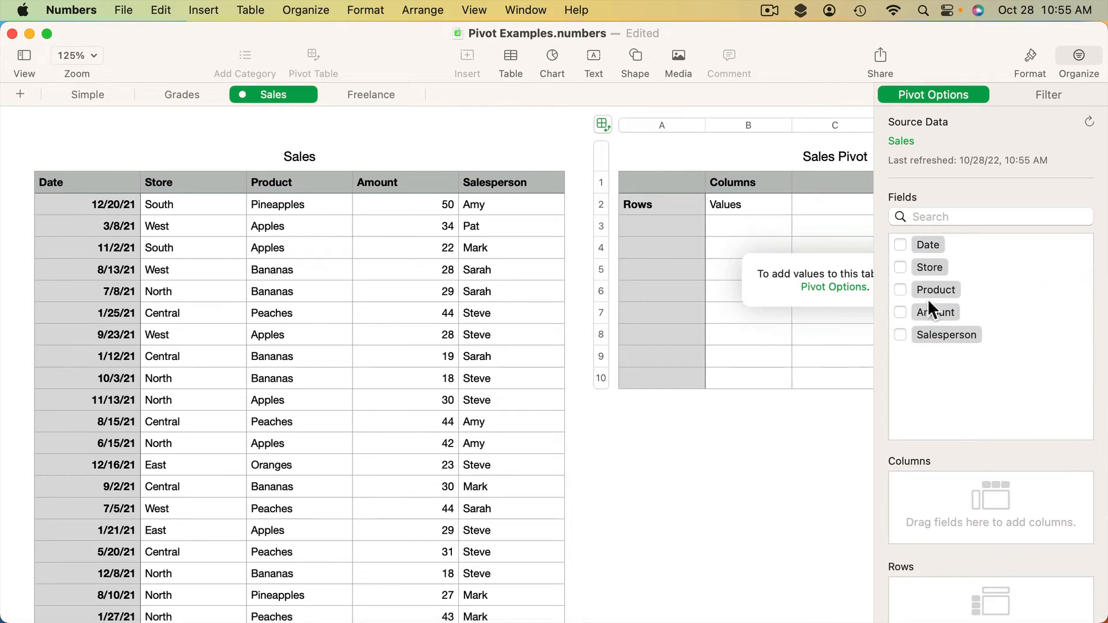
left_click(899, 312)
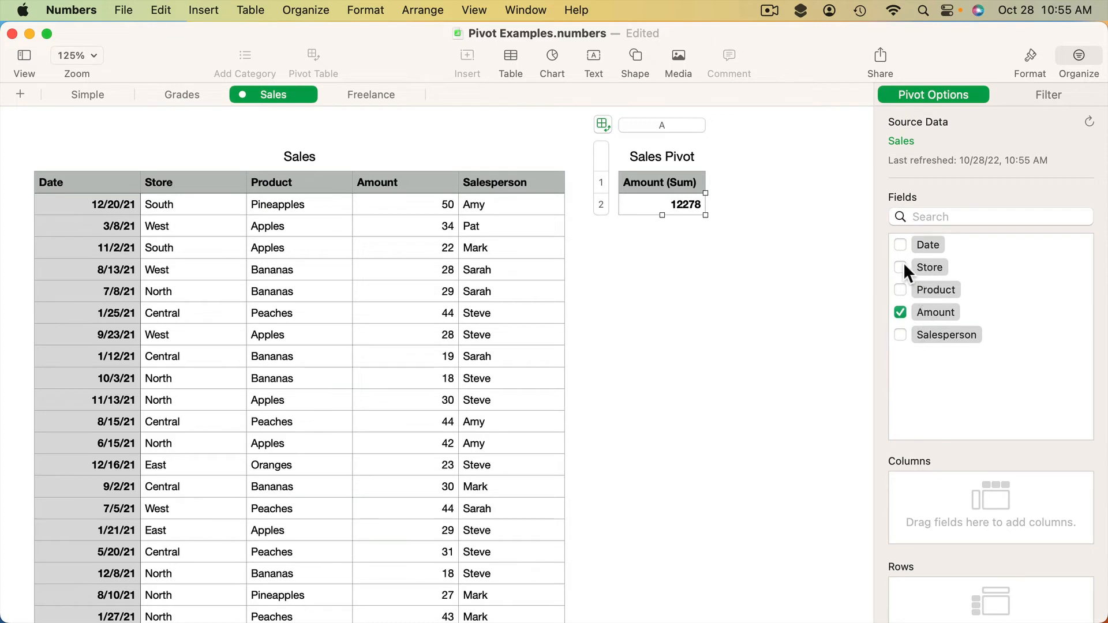
Nest the Sales pivot table's rows by Store, Salesperson and Product, in that order
scroll(938, 444, "down", 2)
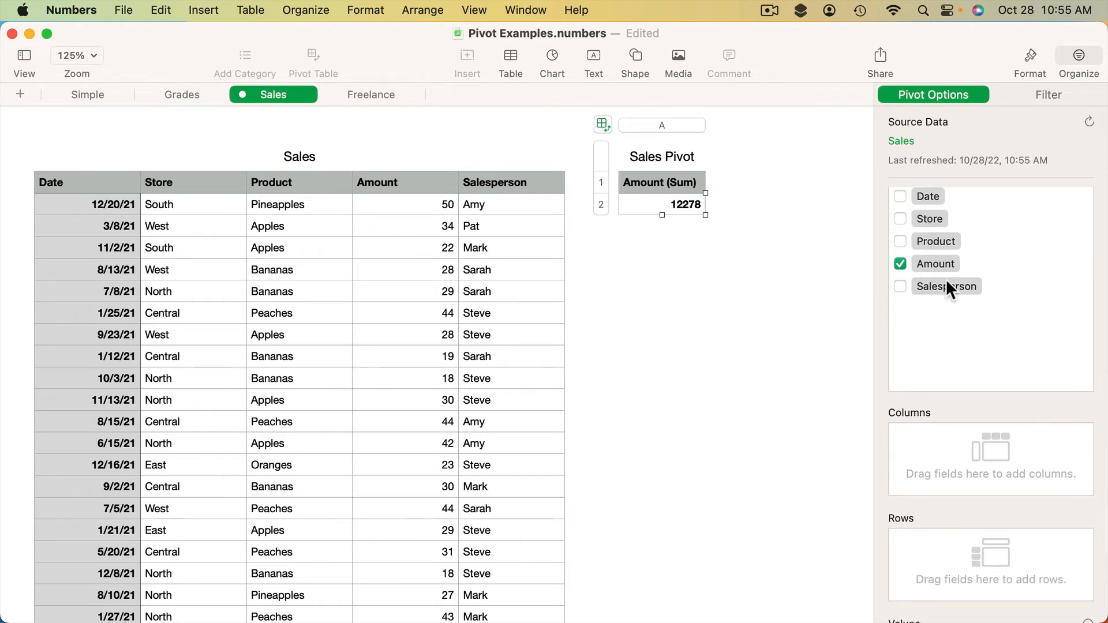
left_click_drag(936, 285, 946, 547)
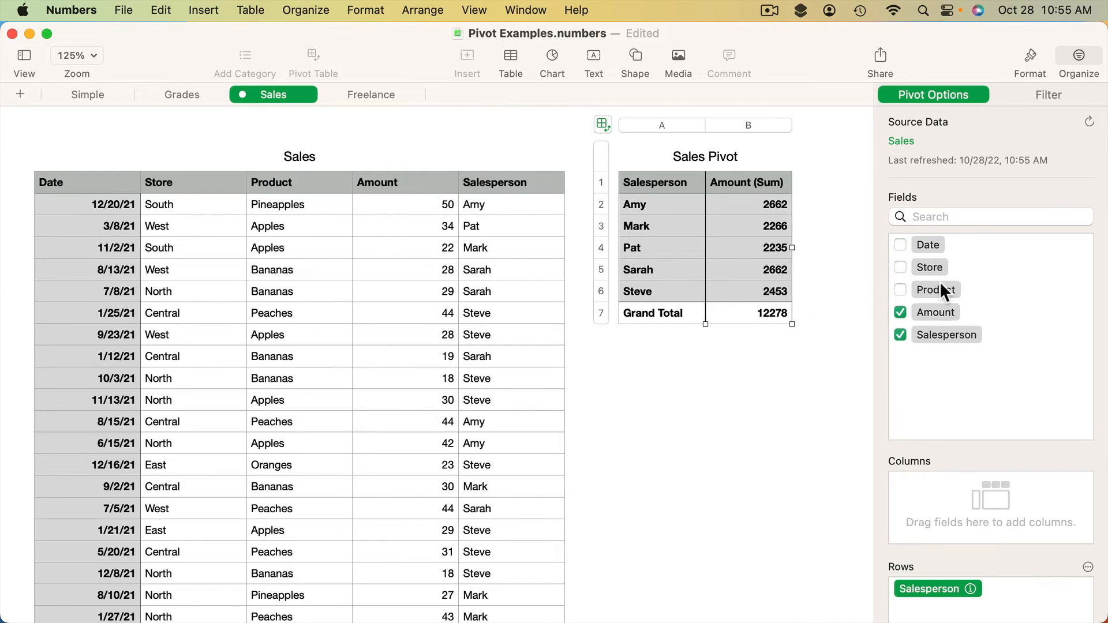
left_click_drag(928, 267, 941, 577)
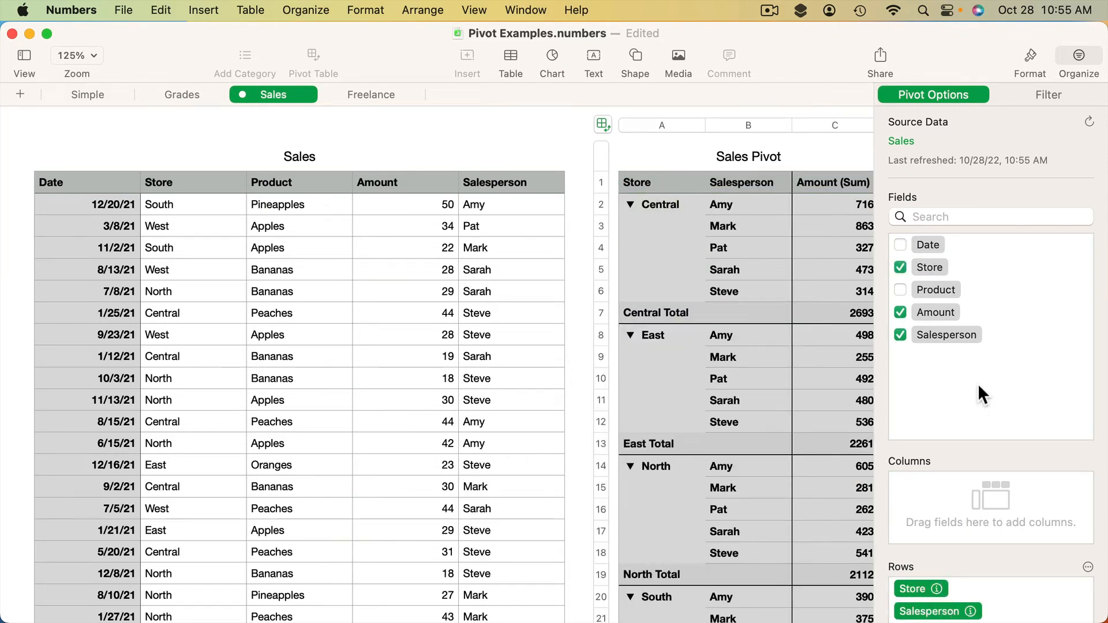
left_click_drag(936, 295, 957, 552)
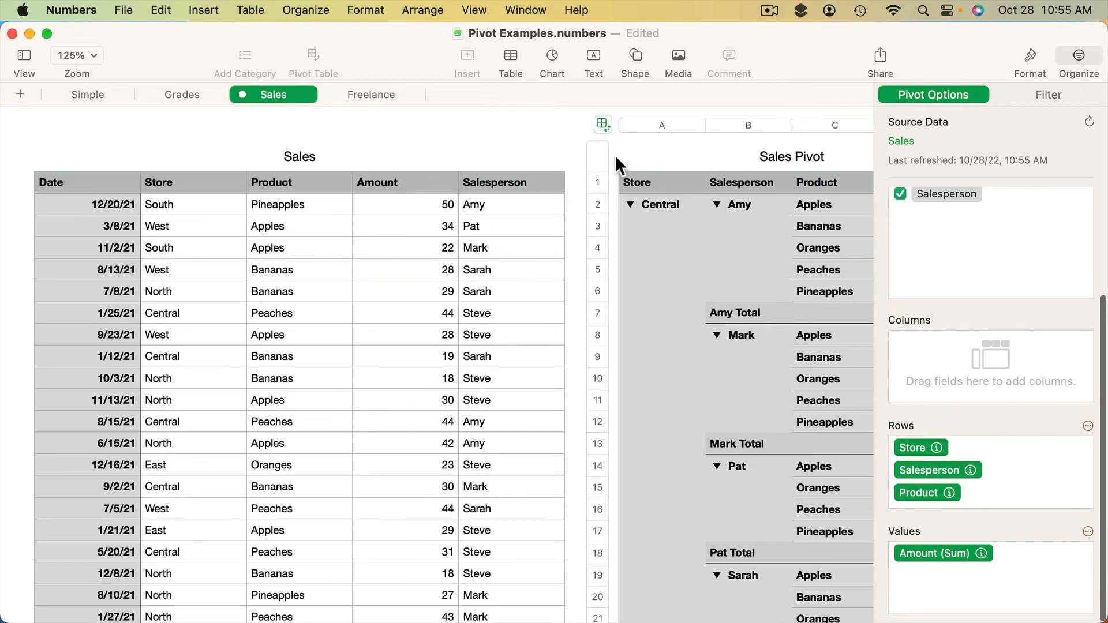
Examine the product amounts, salesperson subtotals and store total for the Central store in the Sales pivot table
scroll(541, 159, "right", 10)
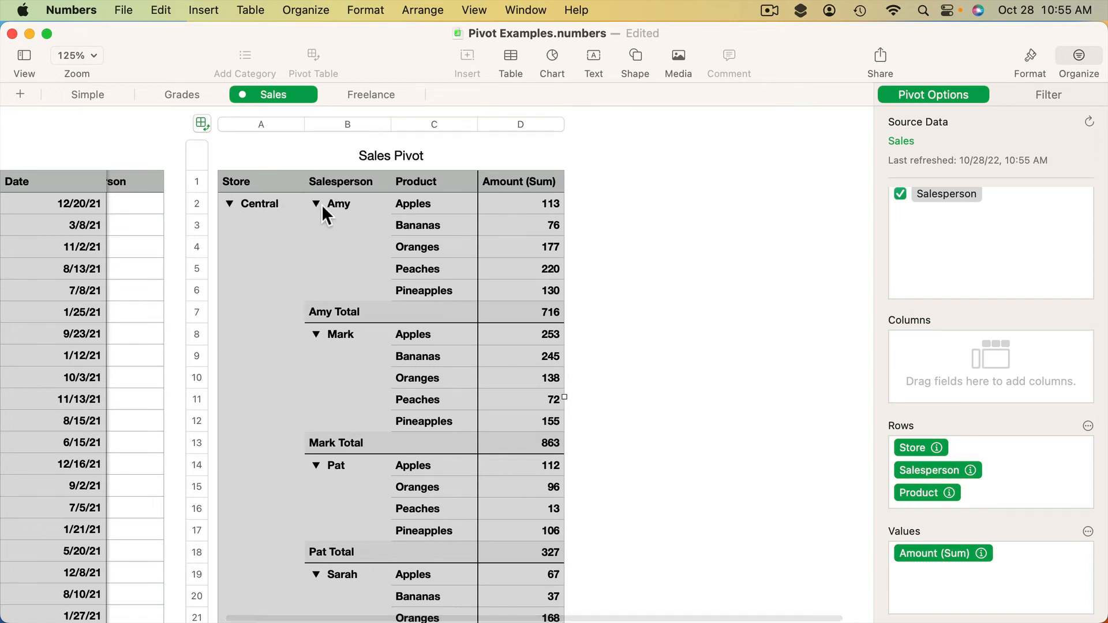
scroll(413, 203, "right", 2)
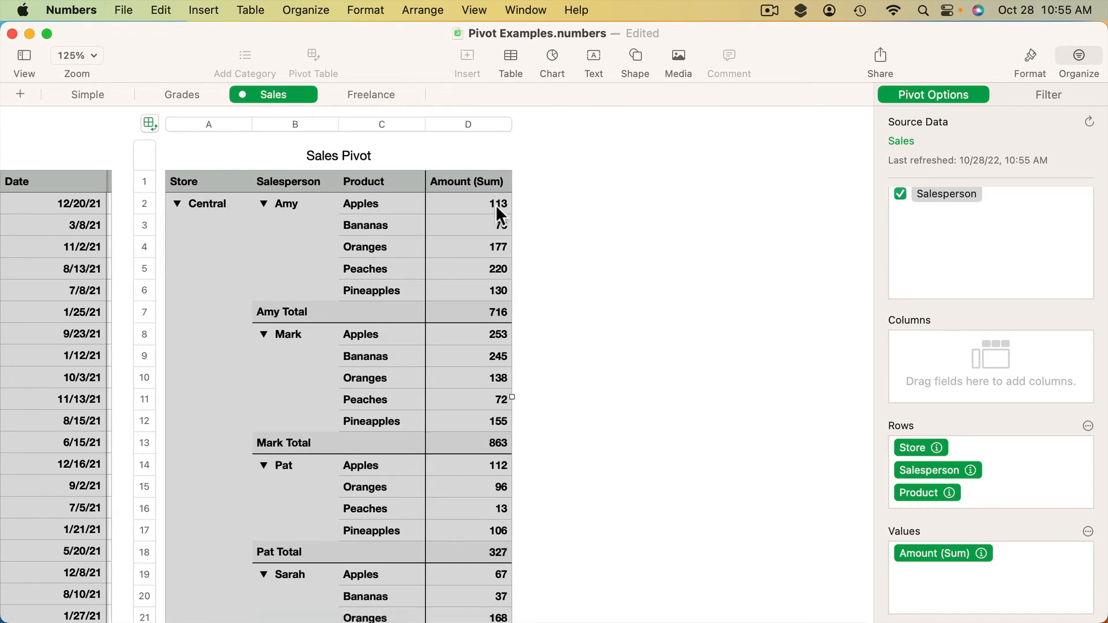
left_click(492, 324)
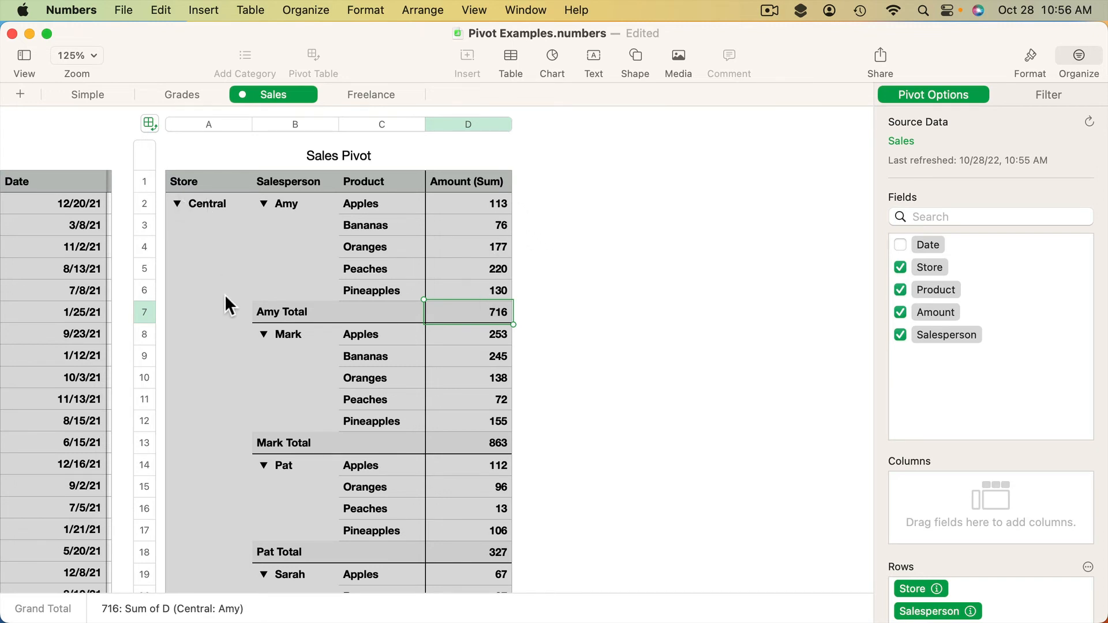
scroll(224, 294, "down", 5)
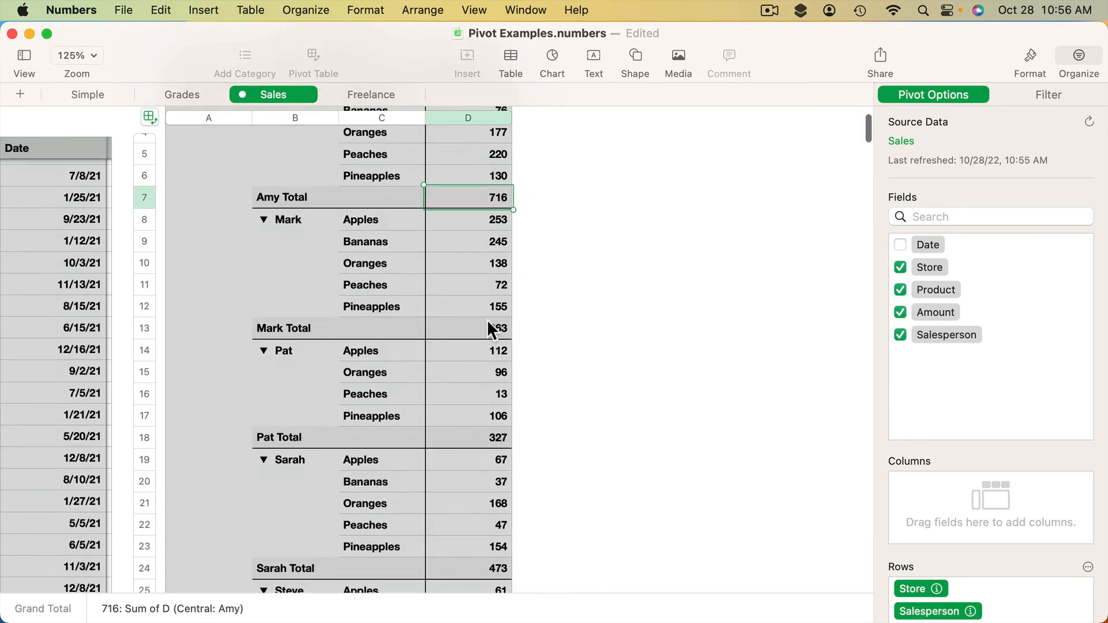
scroll(460, 407, "down", 10)
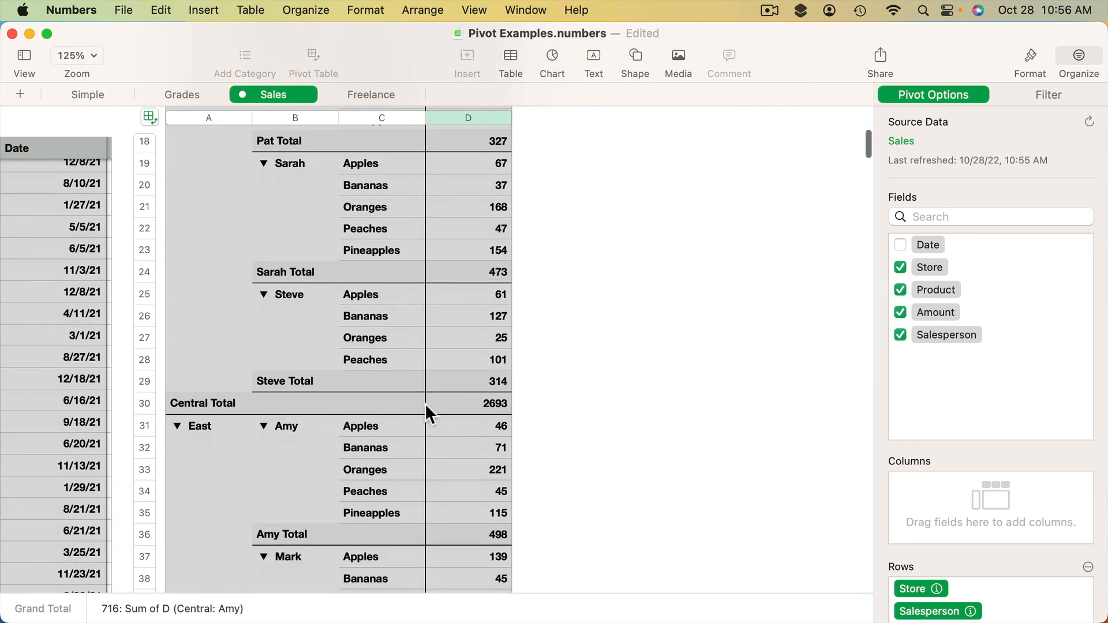
left_click(483, 402)
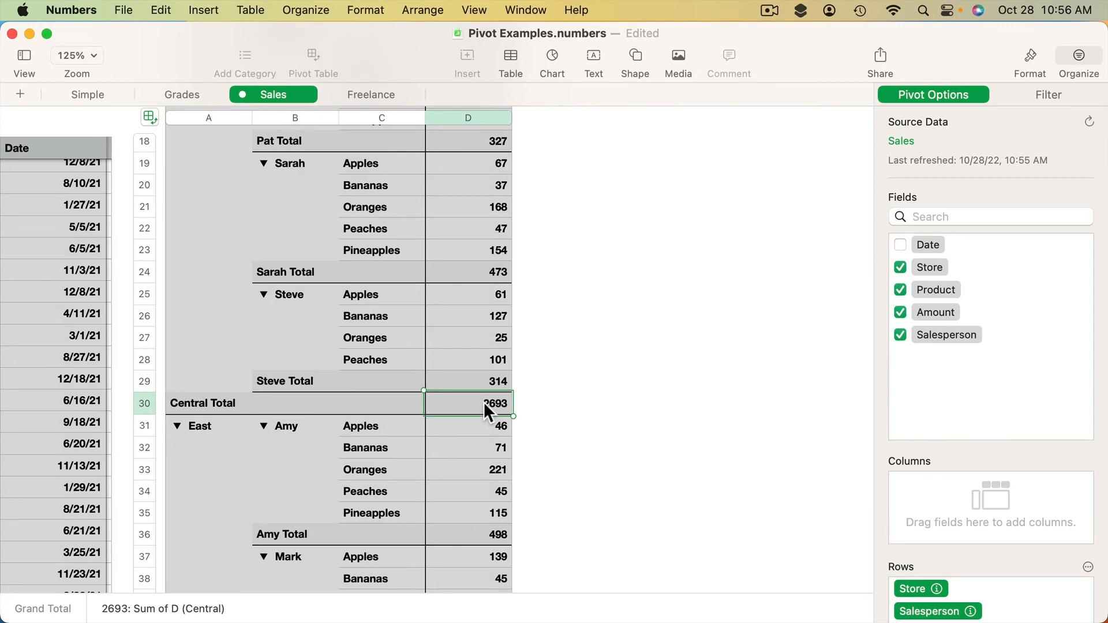
scroll(484, 402, "up", 12)
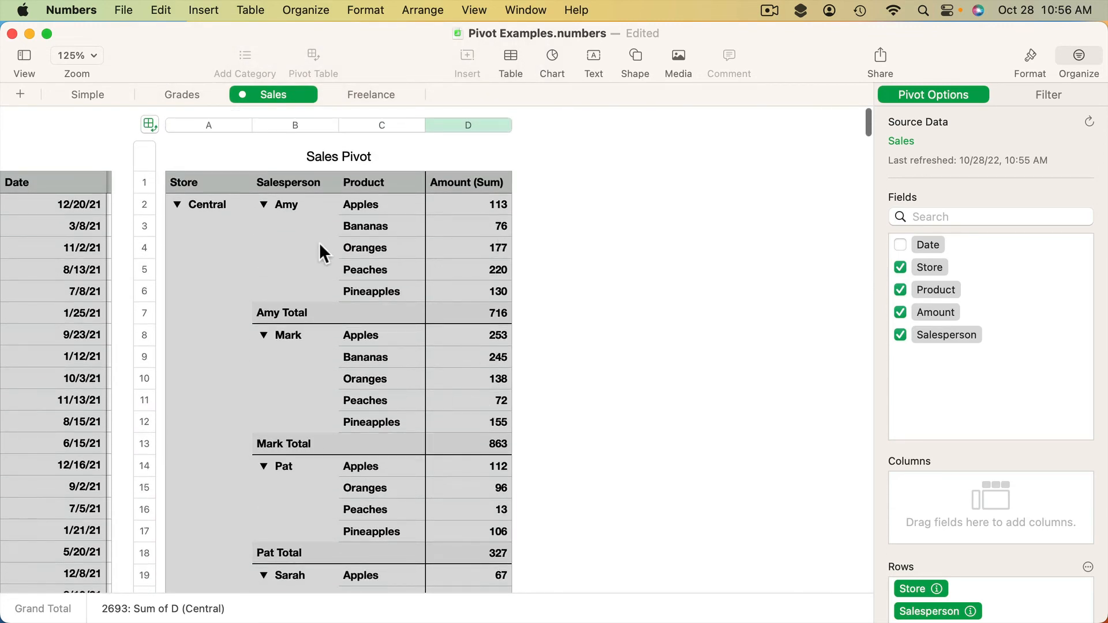
Collapse and re-expand the first salesperson's product rows under the Central store in the Sales pivot table
left_click(263, 204)
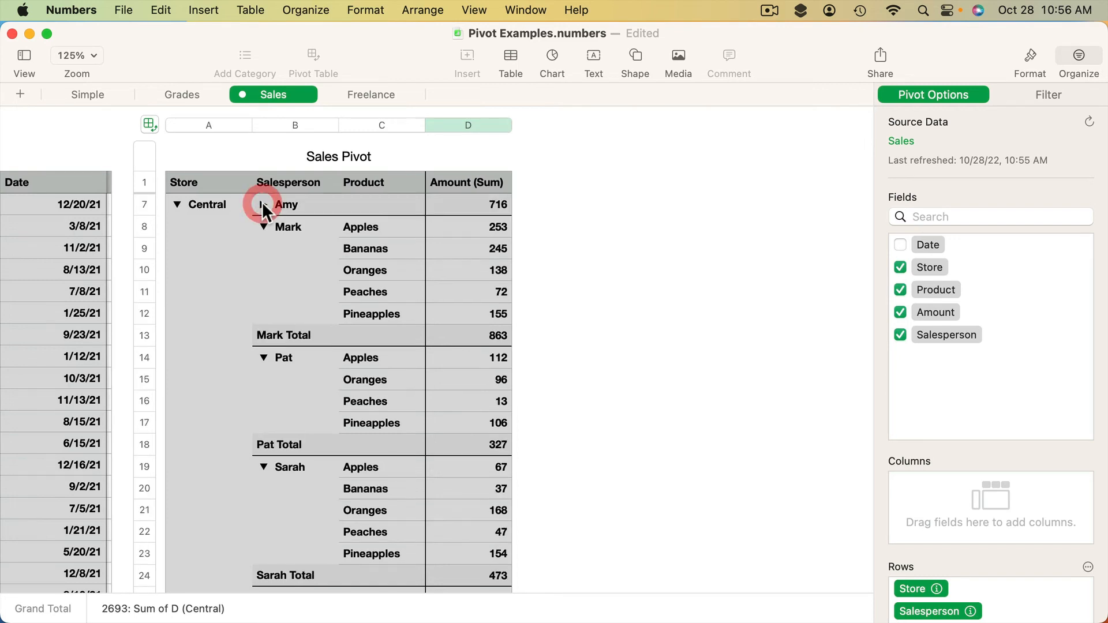
left_click(263, 204)
left_click(263, 204)
left_click(264, 204)
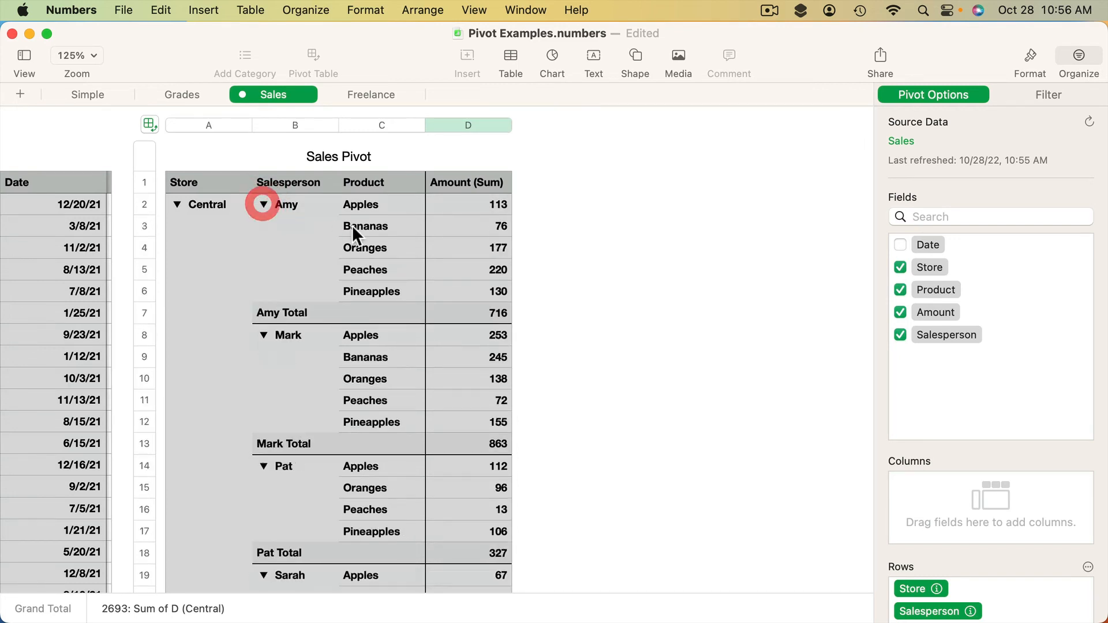
left_click(263, 203)
left_click(262, 203)
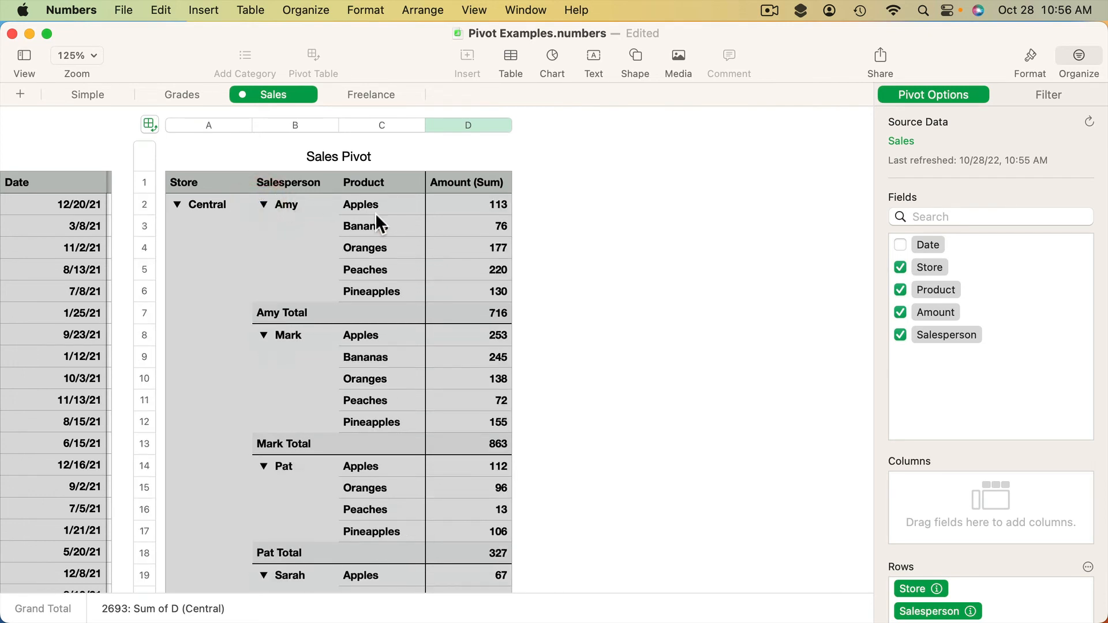
Collapse the product rows under every salesperson and the salesperson rows under every store in the Sales pivot table
left_click(262, 203, "alt")
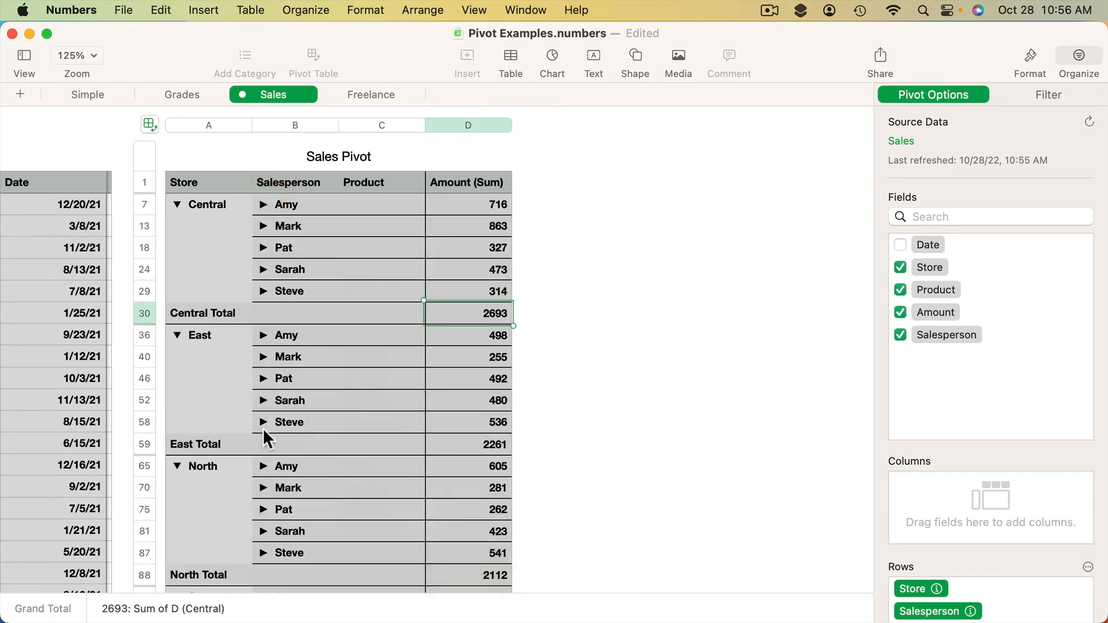
scroll(267, 538, "down", 10)
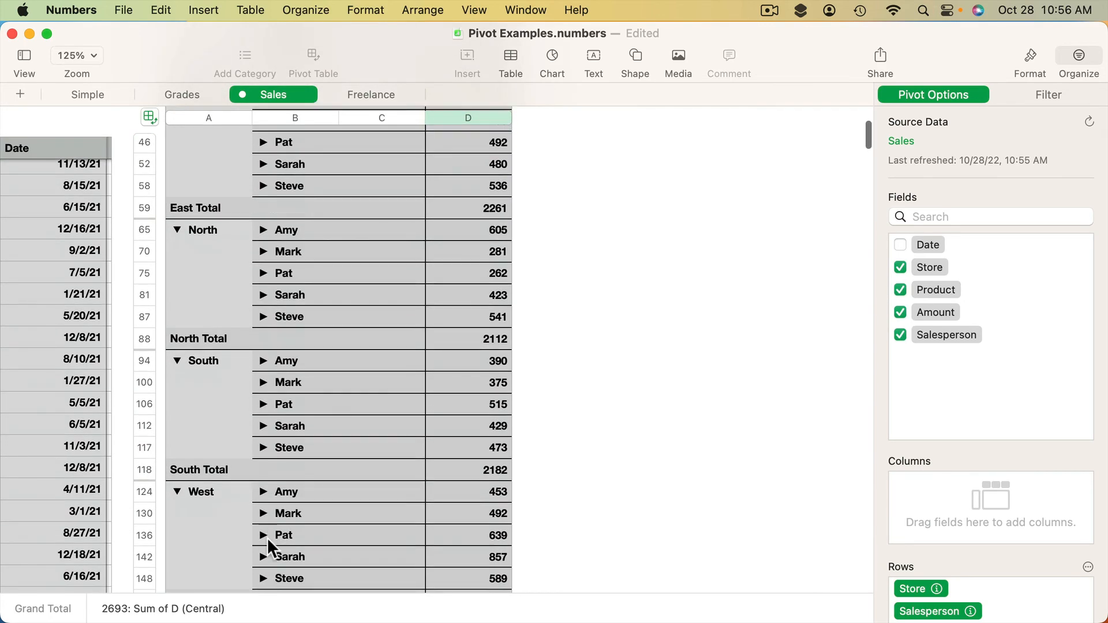
scroll(266, 538, "up", 10)
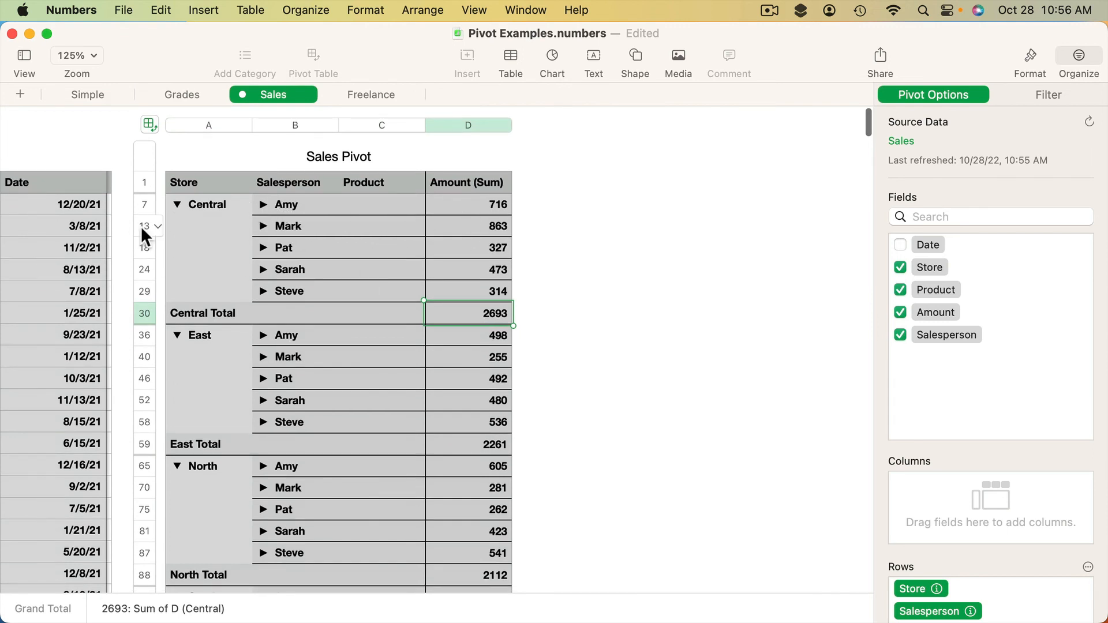
left_click(177, 203, "alt")
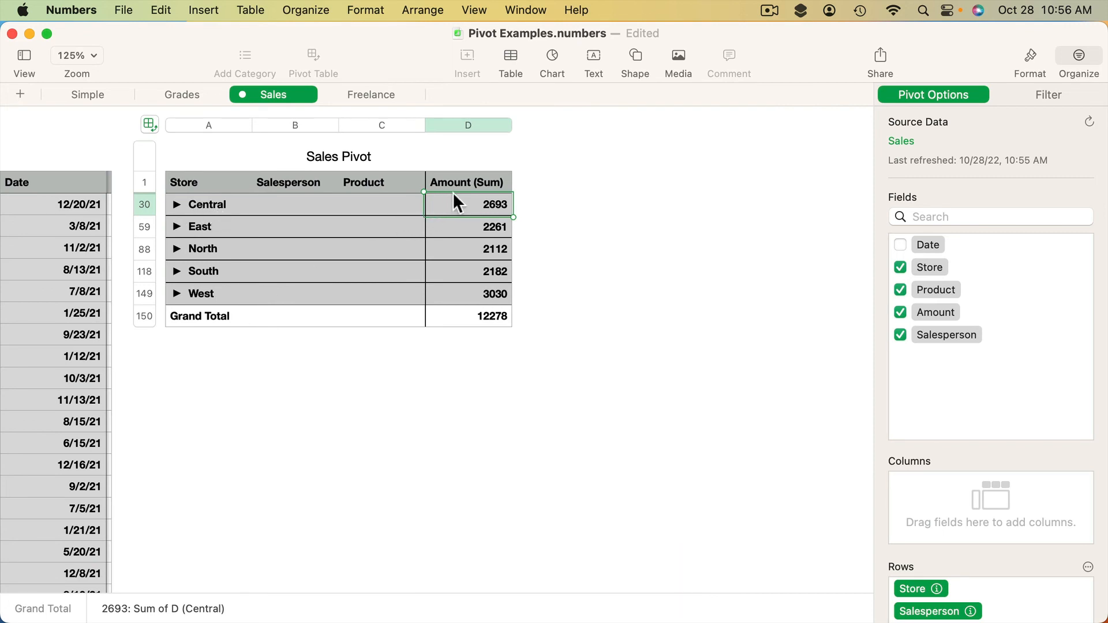
scroll(266, 228, "left", 5)
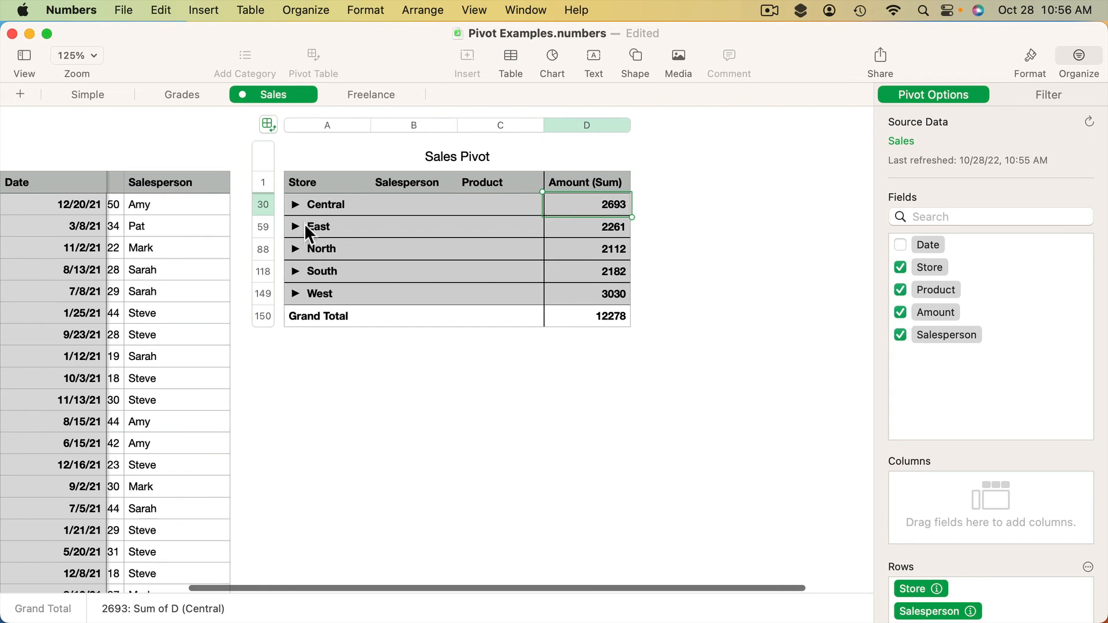
Expand the North store in the Sales pivot table and inspect its third and first salespeople's product rows, collapsing each again
left_click(624, 250)
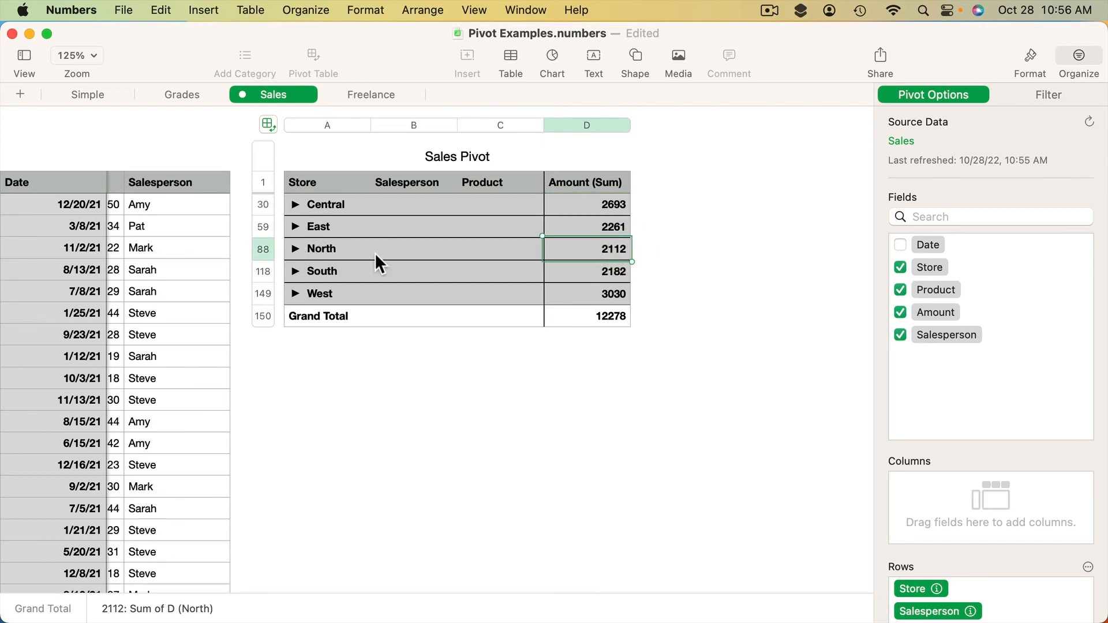
left_click(295, 248)
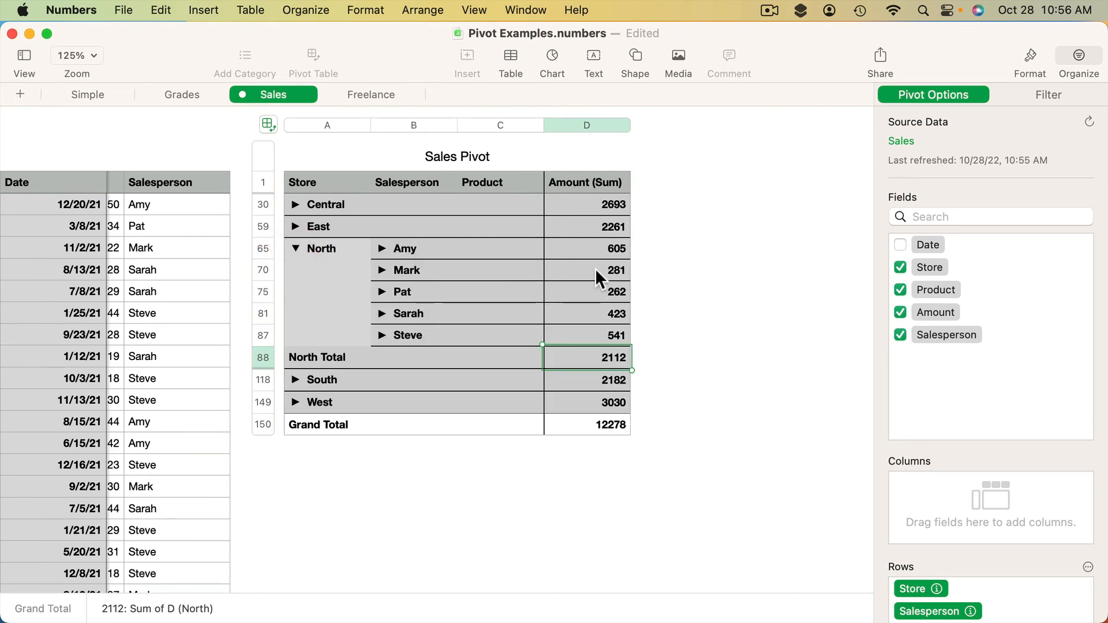
left_click(382, 291)
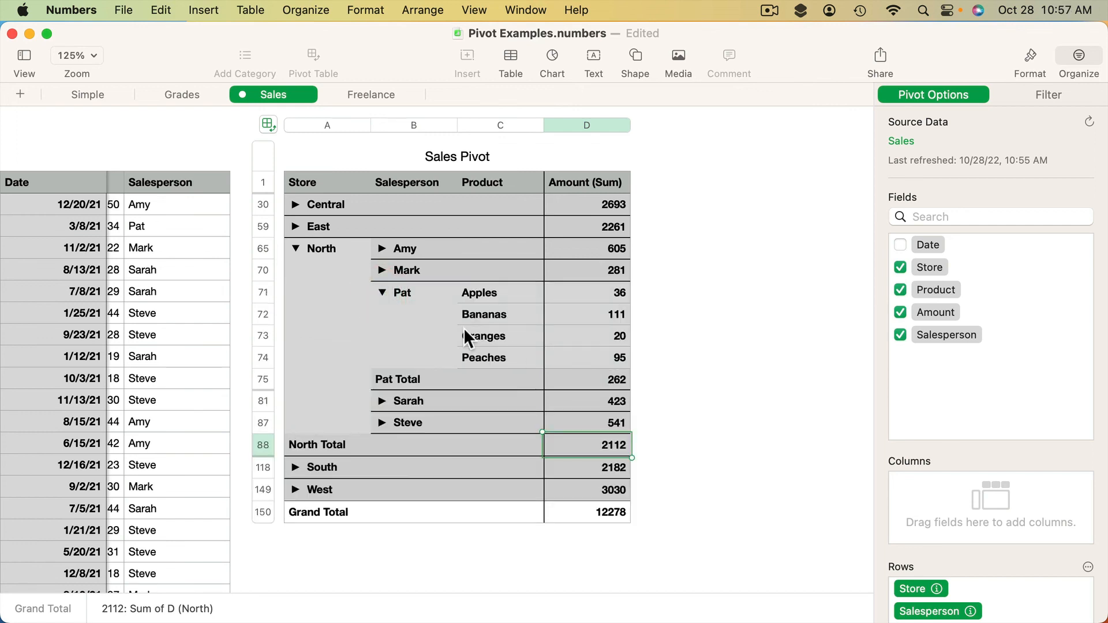
left_click(382, 292)
left_click(380, 247)
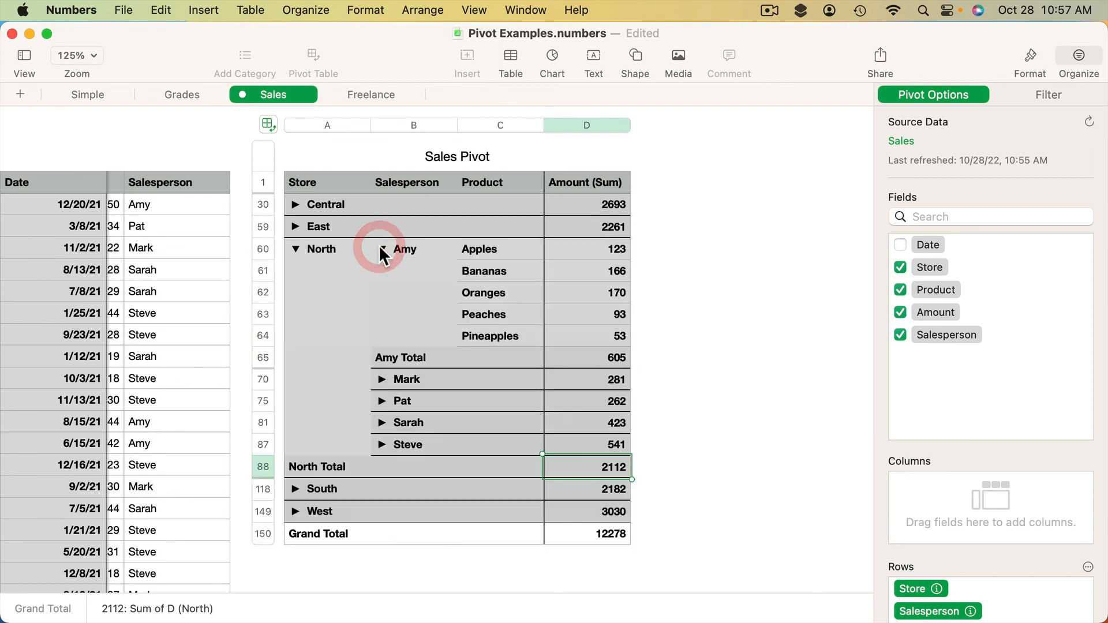
left_click(381, 248)
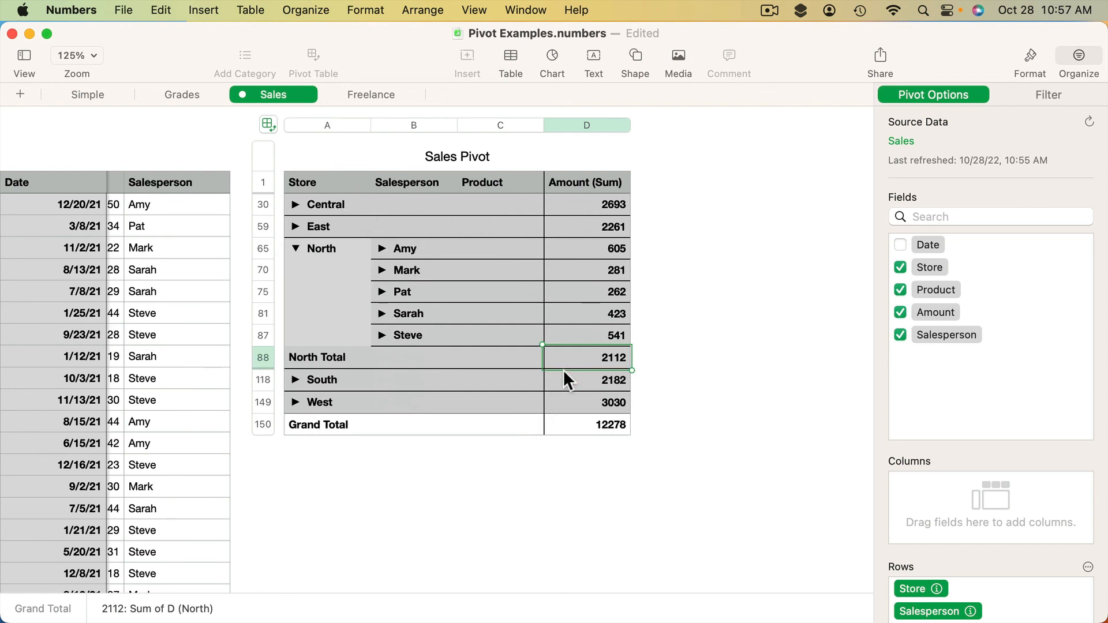
Review the source Sales table's records and compare them with the Sales pivot table's summary and field setup
scroll(75, 241, "left", 5)
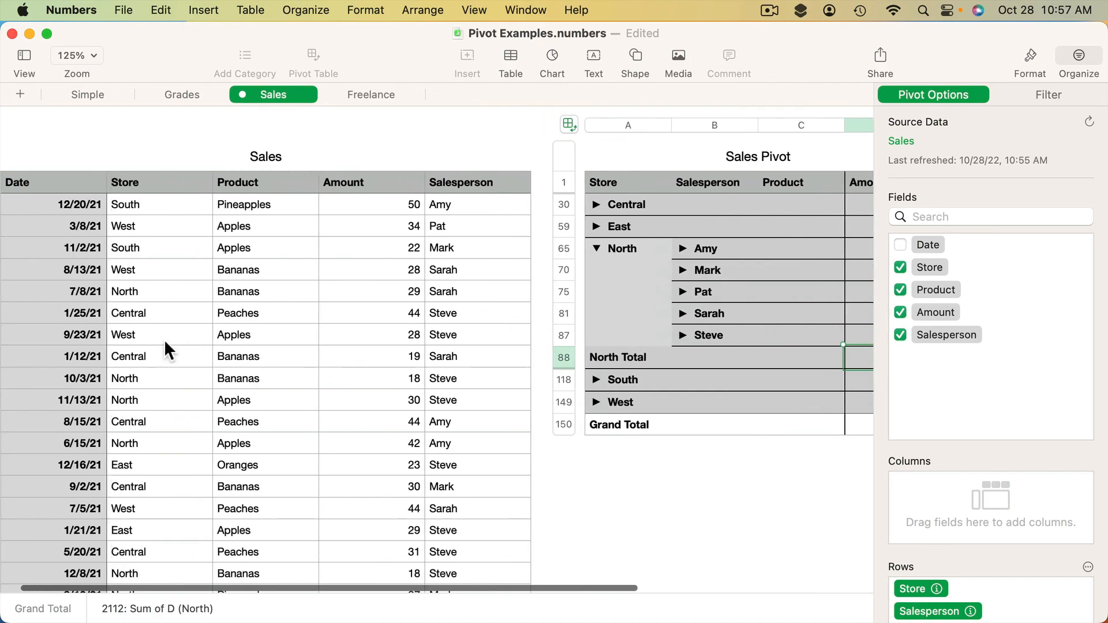
scroll(163, 339, "down", 10)
scroll(164, 339, "up", 10)
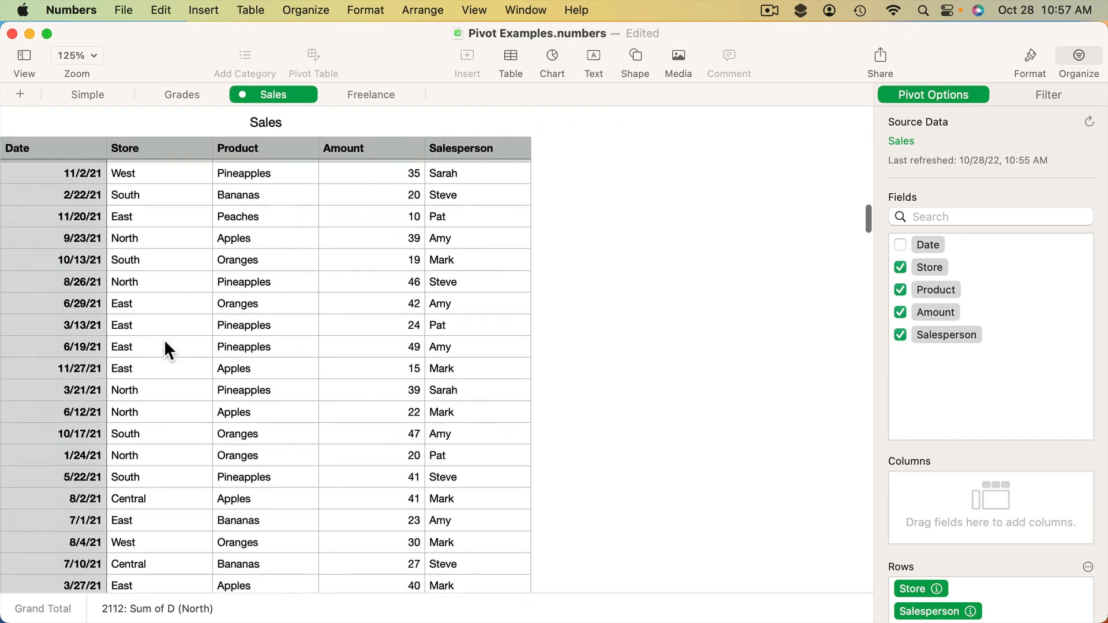
scroll(345, 316, "right", 10)
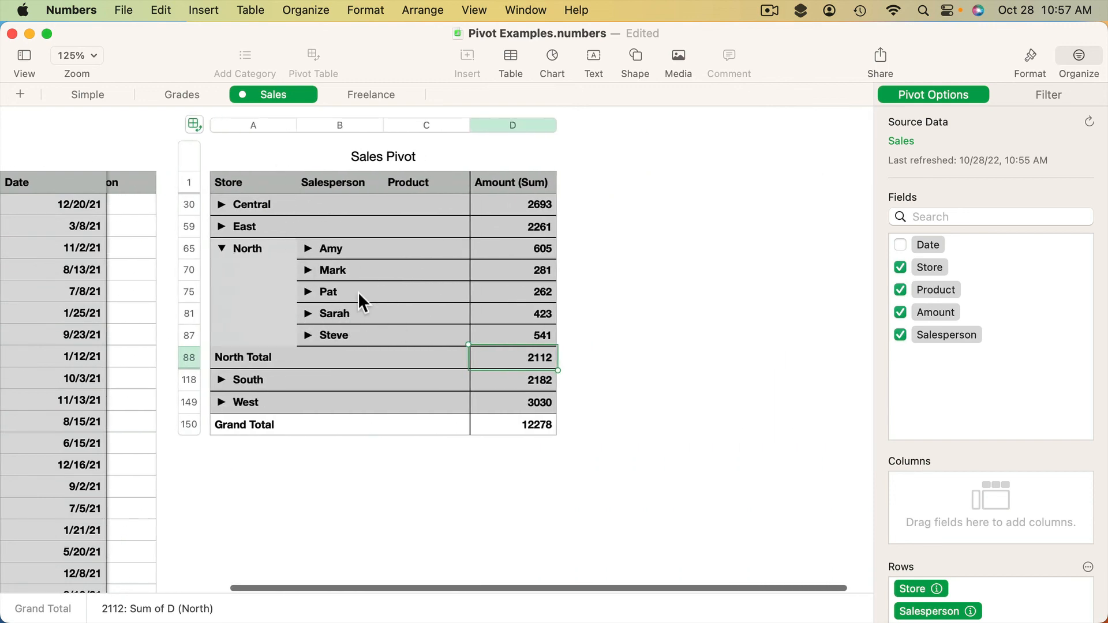
scroll(978, 462, "down", 5)
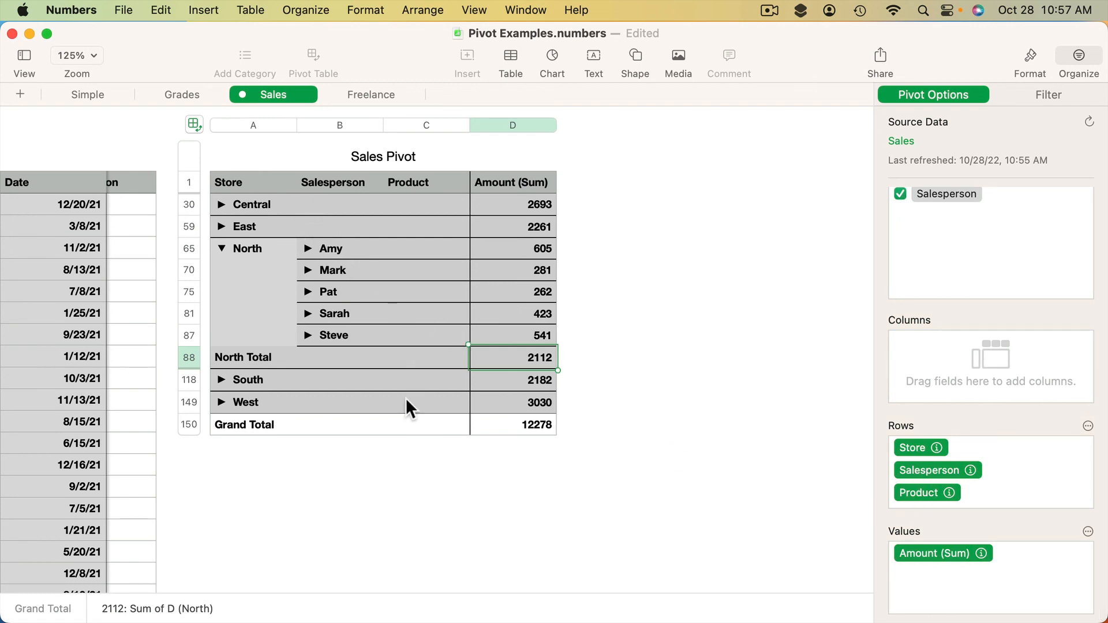
Revisit the pivot tables on the Grades sheet and the Simple sheet
left_click(188, 93)
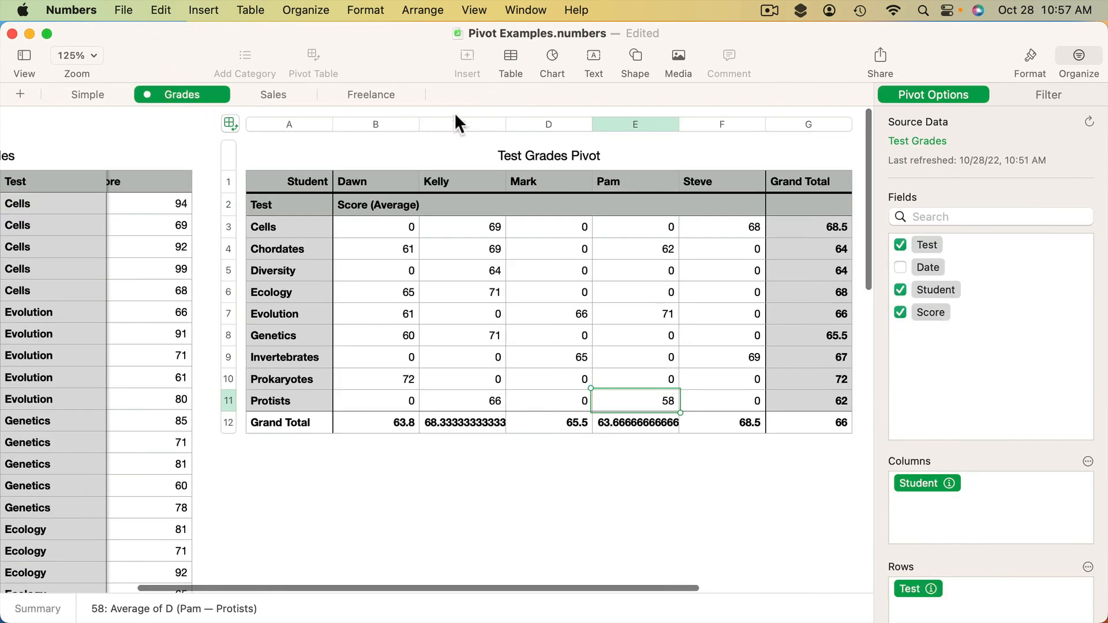
left_click(85, 95)
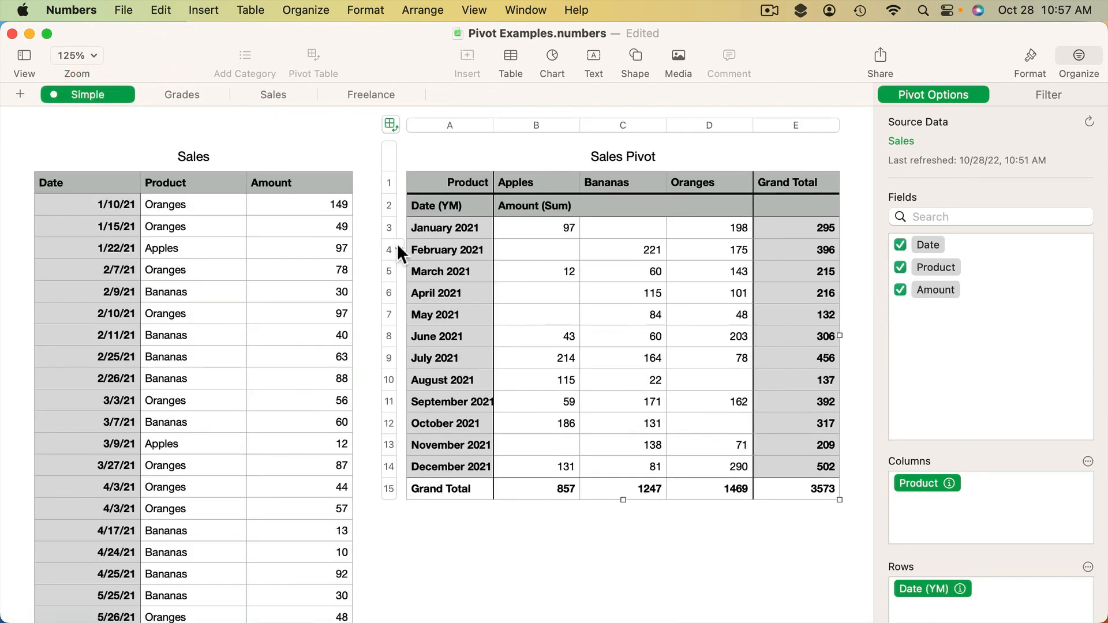